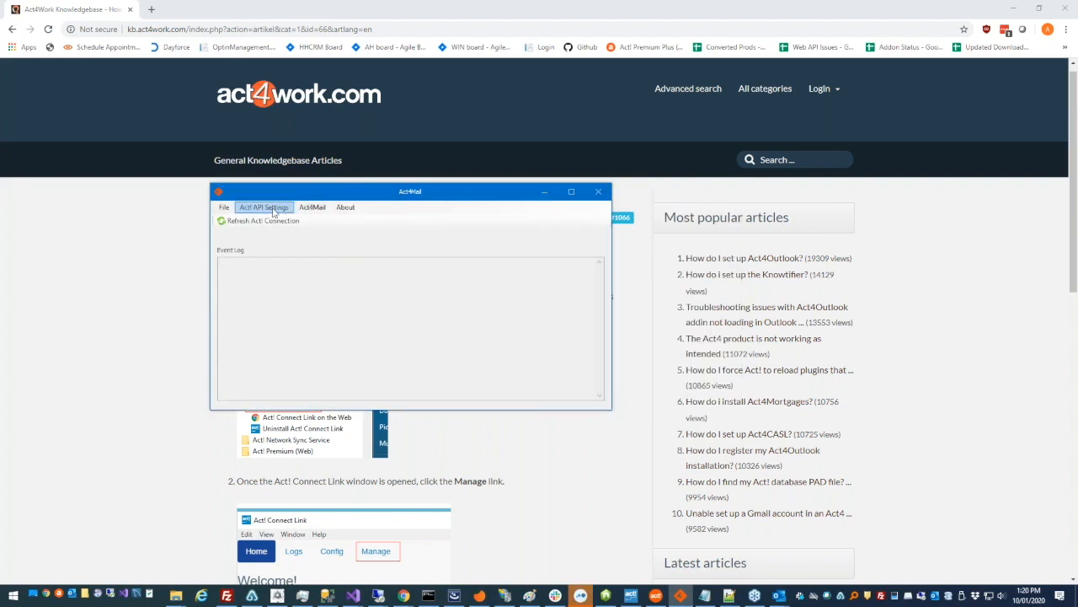
Review the Act! Web API connection's database name and username, then close it unchanged
{"action": "left_click", "coordinate": [273, 211]}
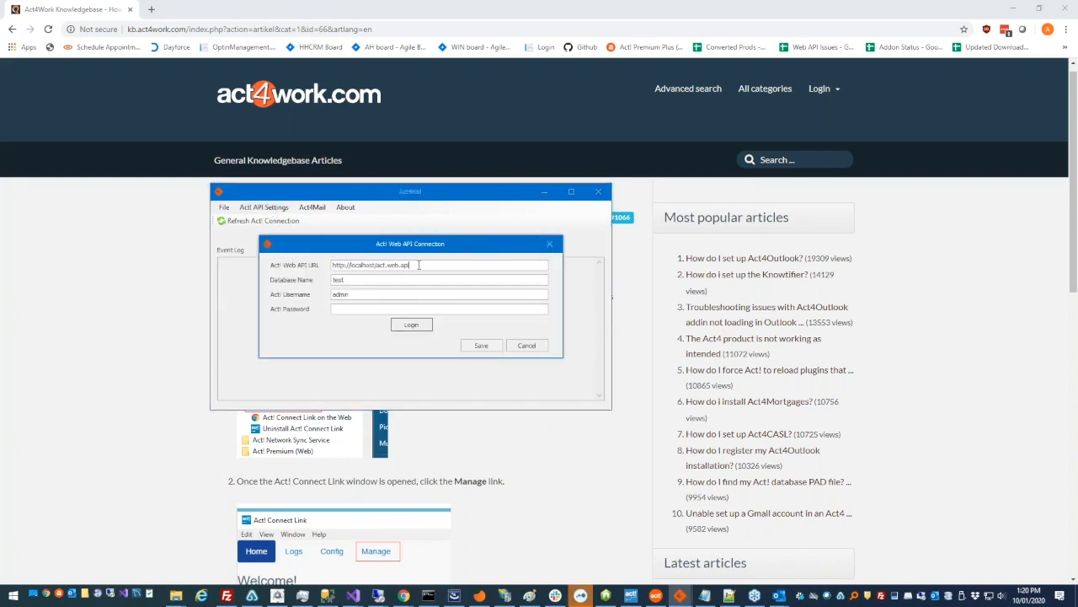
{"action": "left_click", "coordinate": [345, 281]}
{"action": "left_click", "coordinate": [364, 295]}
{"action": "left_click", "coordinate": [551, 246]}
Open Act4Mail Settings and inspect the Default template folder path ending in Templates
{"action": "left_click", "coordinate": [308, 207]}
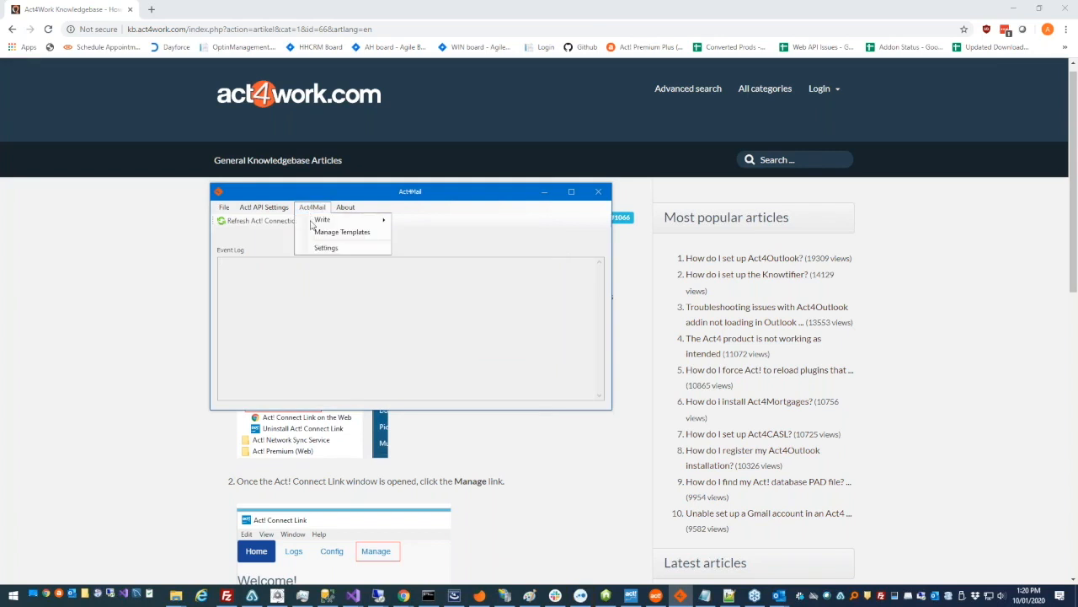
{"action": "left_click", "coordinate": [314, 243]}
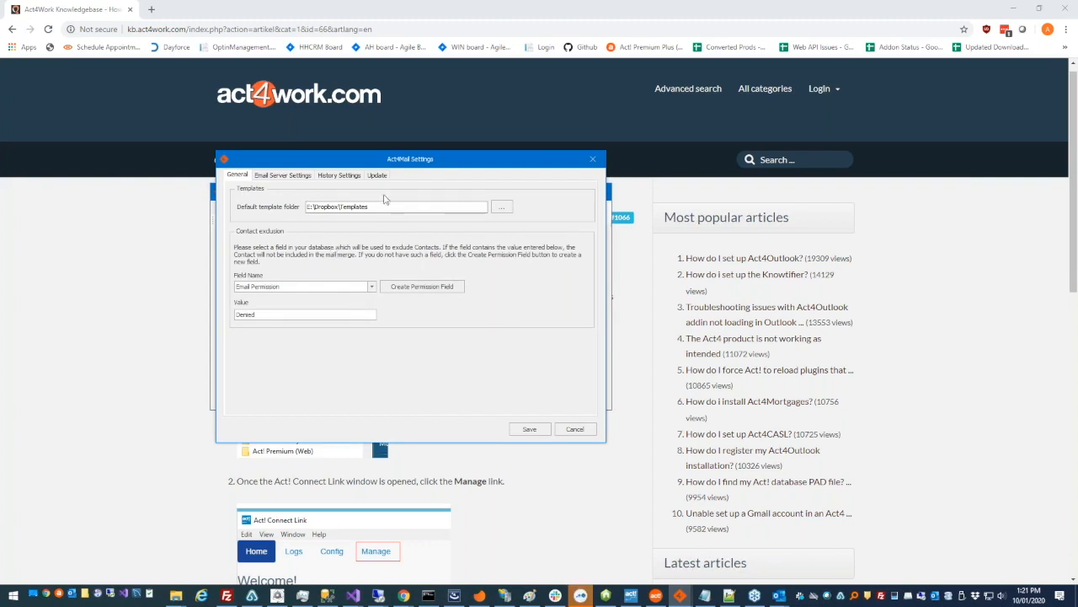
{"action": "left_click_drag", "start_coordinate": [396, 207], "coordinate": [293, 207]}
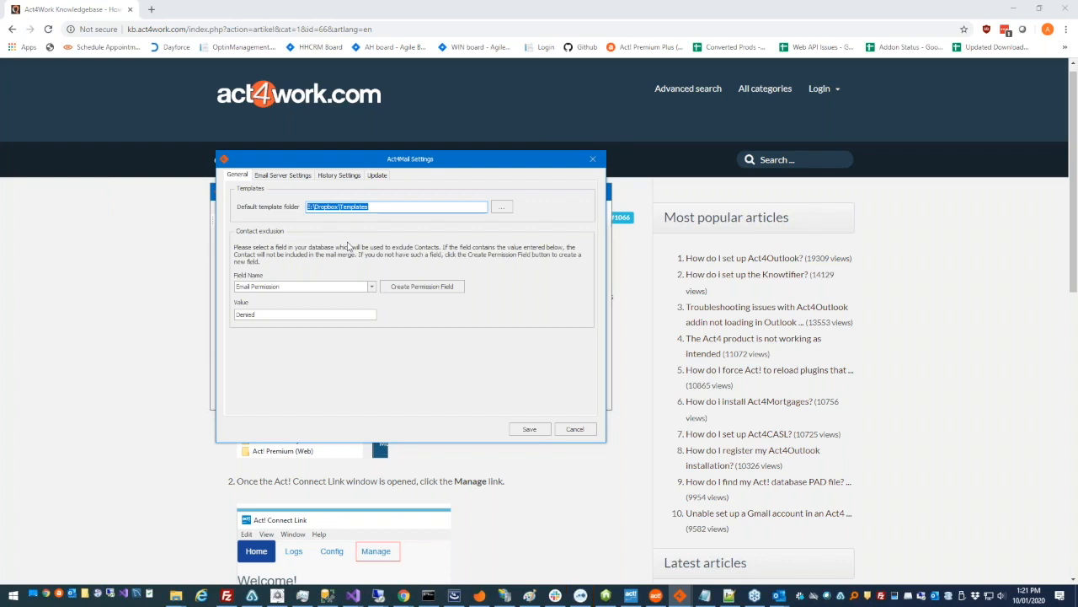
{"action": "left_click", "coordinate": [382, 206]}
{"action": "key", "text": "ctrl+a"}
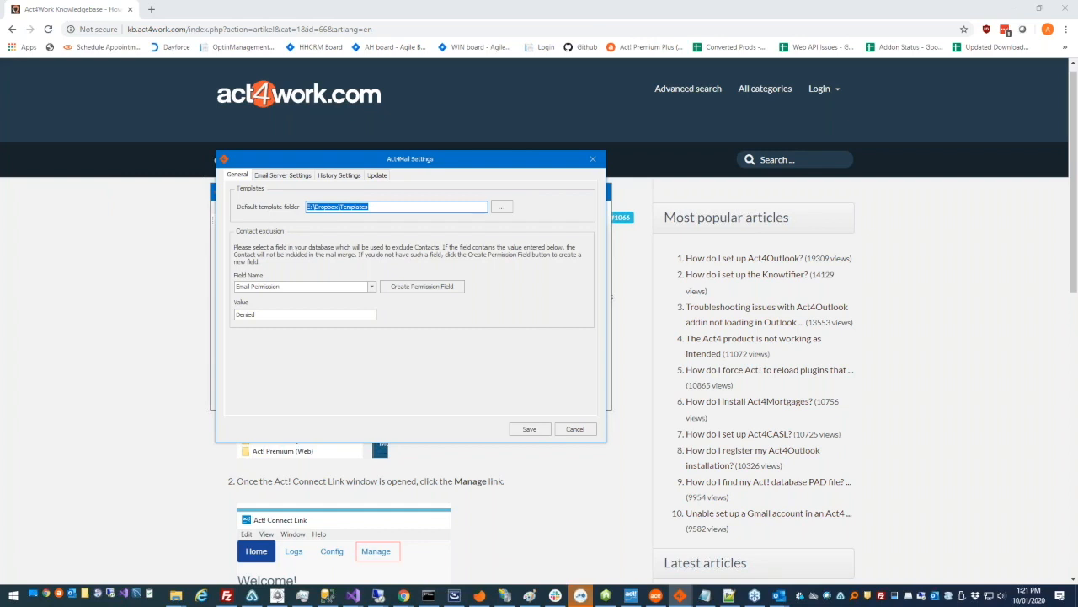
{"action": "double_click", "coordinate": [353, 206]}
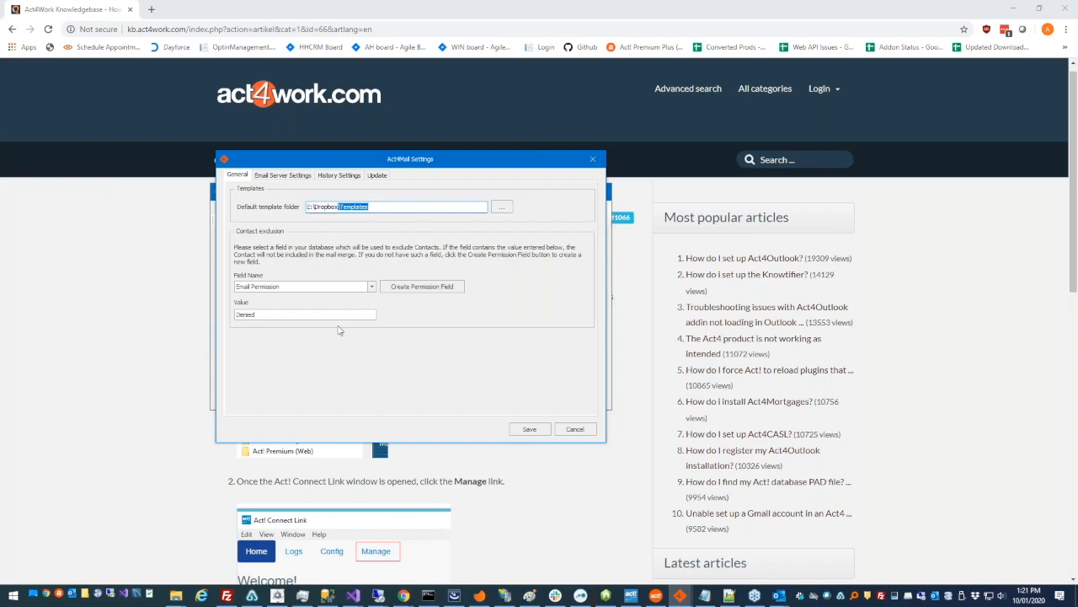
{"action": "left_click", "coordinate": [379, 207]}
Check the contact exclusion rule: Field Name Email Permission, Value Denied
{"action": "left_click", "coordinate": [372, 290]}
{"action": "left_click", "coordinate": [373, 291]}
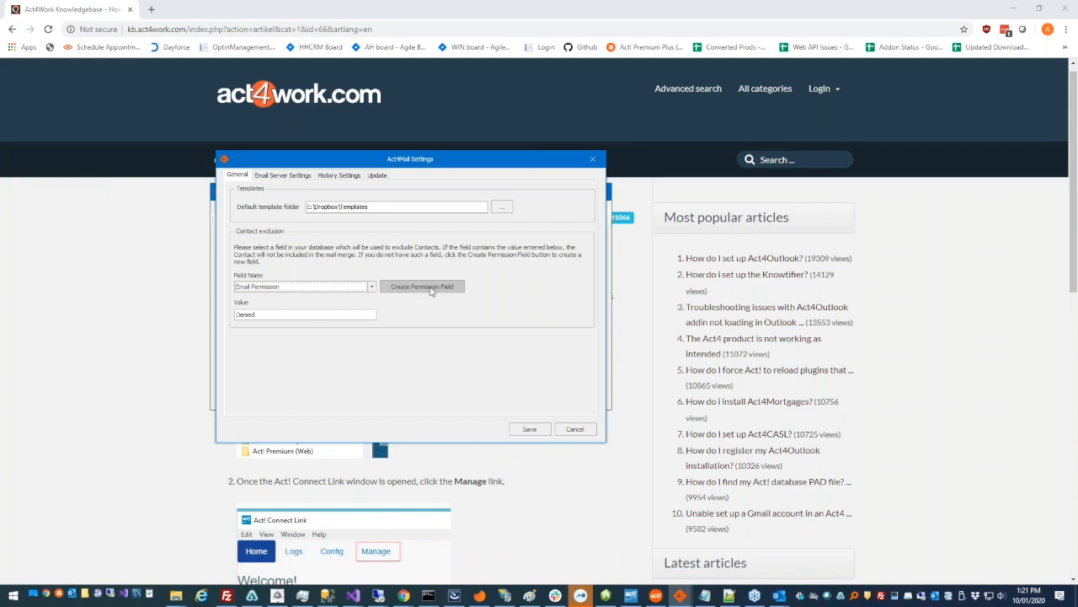
{"action": "left_click", "coordinate": [371, 288]}
{"action": "left_click_drag", "start_coordinate": [371, 317], "coordinate": [374, 325]}
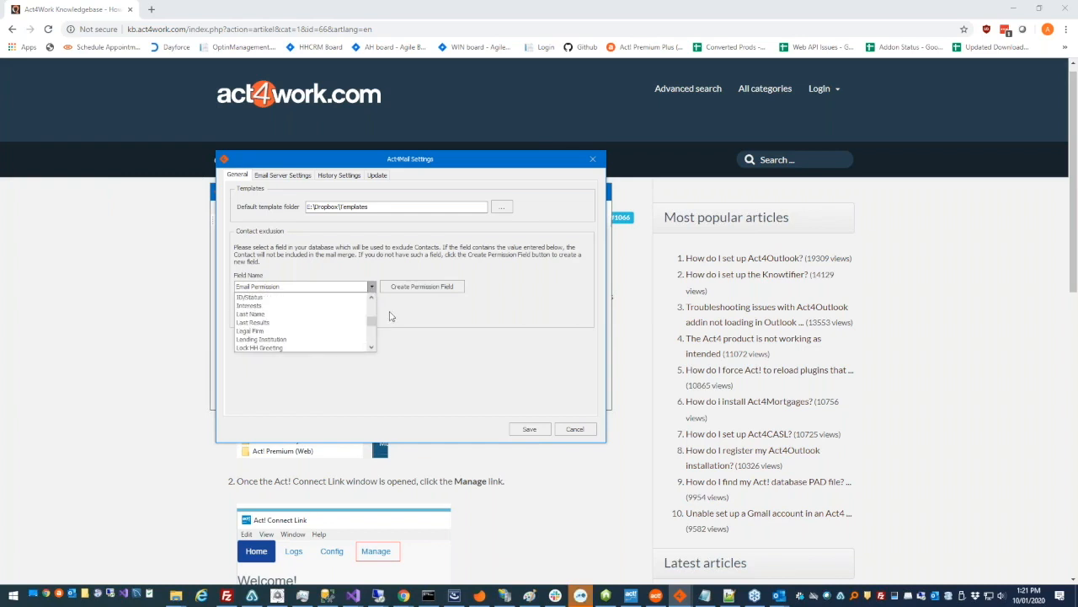
{"action": "left_click", "coordinate": [391, 316]}
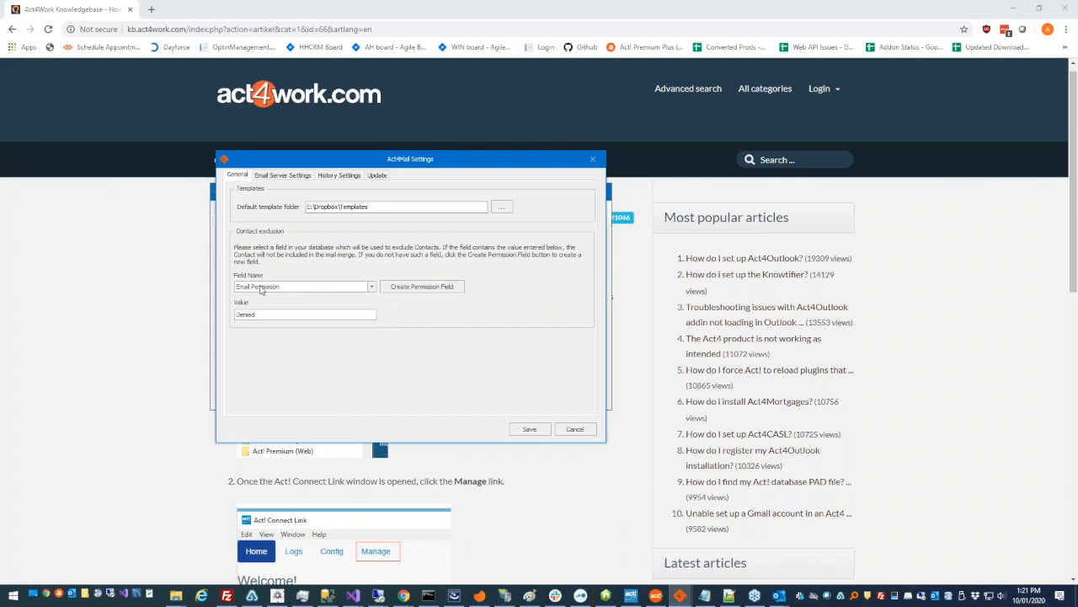
{"action": "left_click_drag", "start_coordinate": [235, 323], "coordinate": [264, 324]}
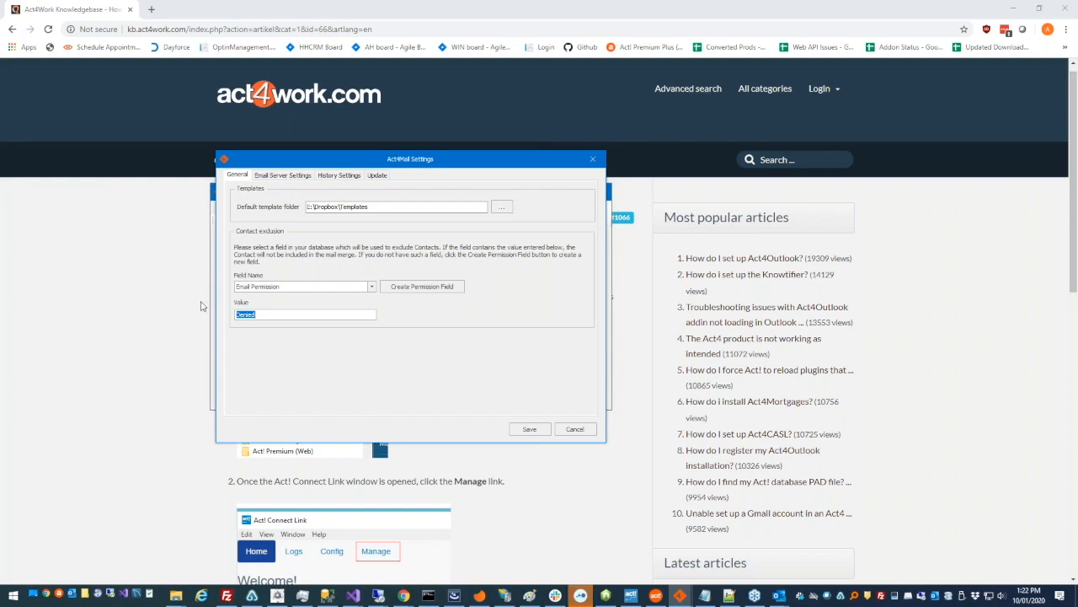
{"action": "left_click", "coordinate": [258, 314]}
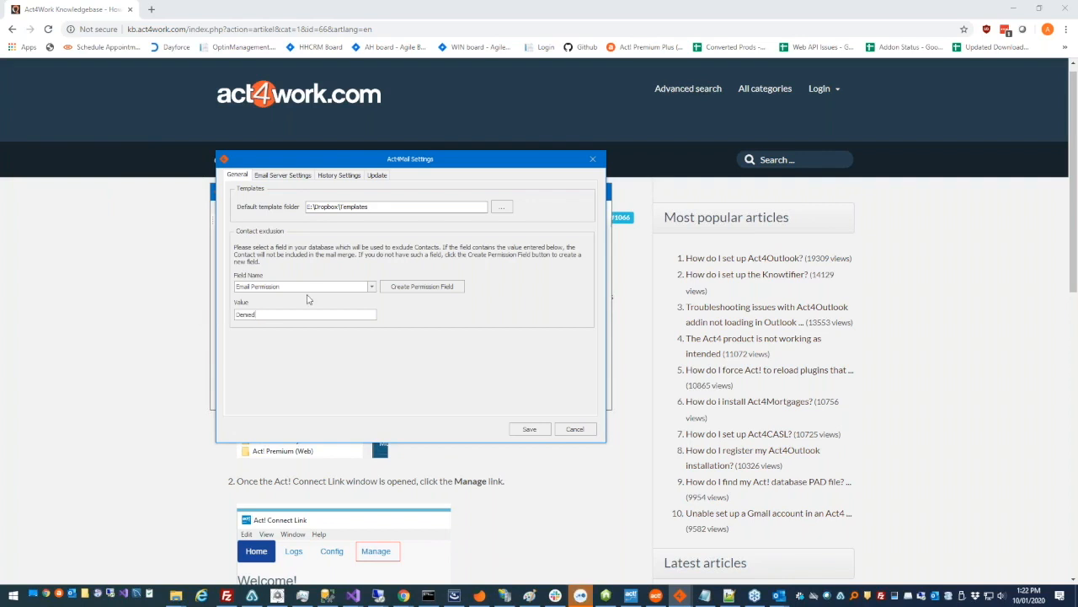
Review the SMTP settings (mail.keystroke.ca, port 366, 1 connection) and choose to save them as a preset
{"action": "left_click", "coordinate": [290, 177]}
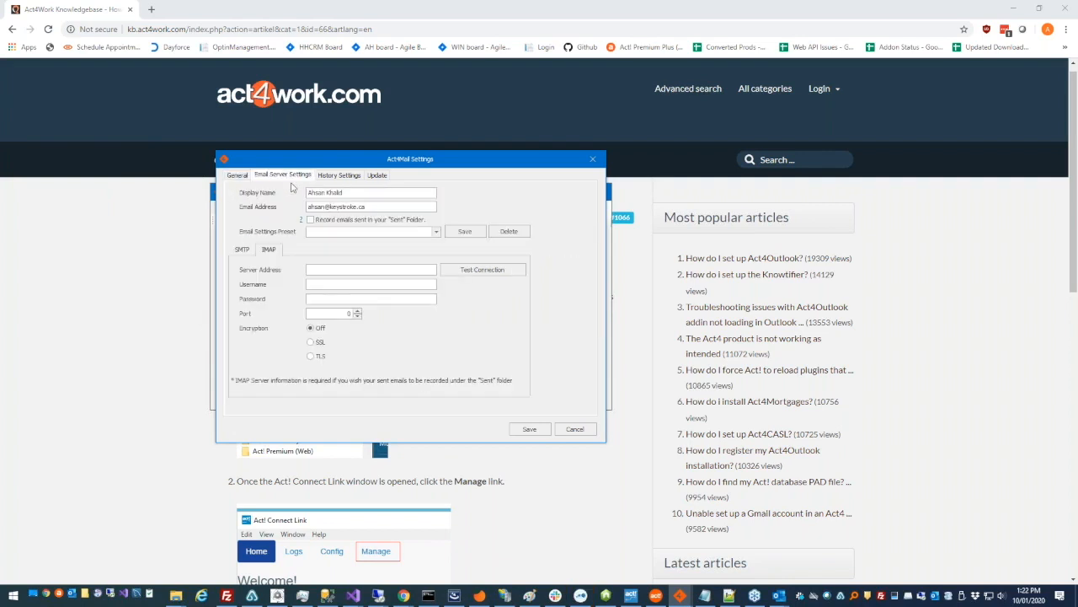
{"action": "left_click", "coordinate": [243, 251]}
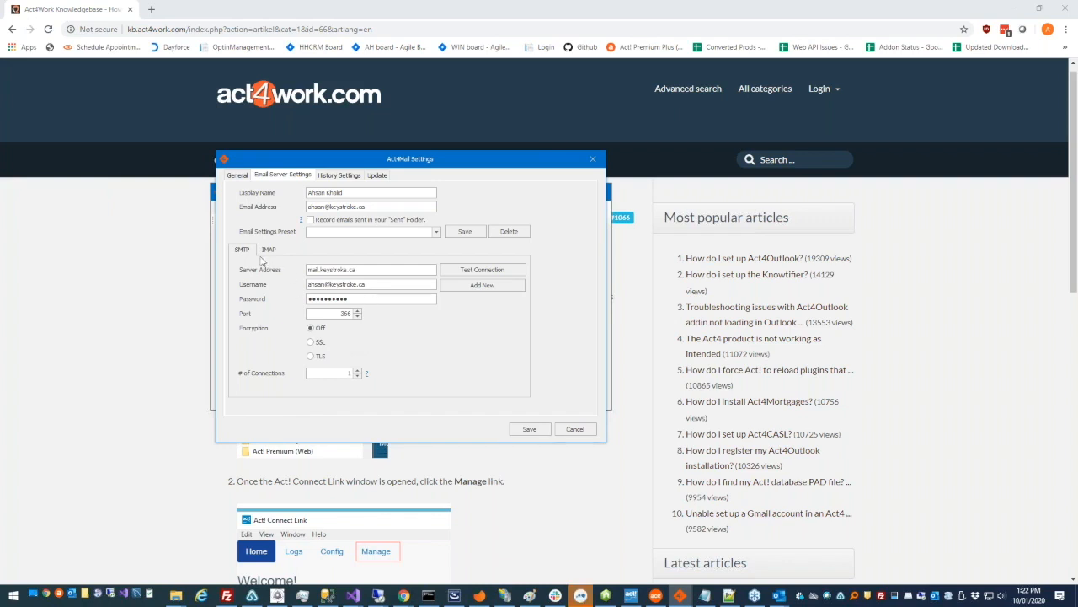
{"action": "left_click_drag", "start_coordinate": [357, 269], "coordinate": [301, 285]}
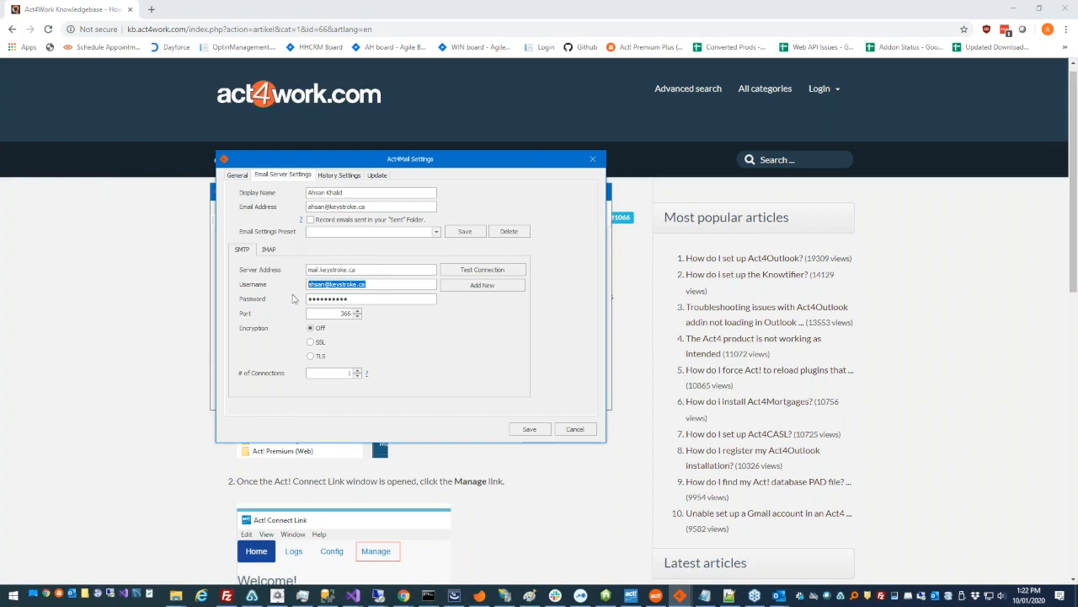
{"action": "left_click", "coordinate": [323, 373]}
{"action": "left_click_drag", "start_coordinate": [322, 372], "coordinate": [393, 369]}
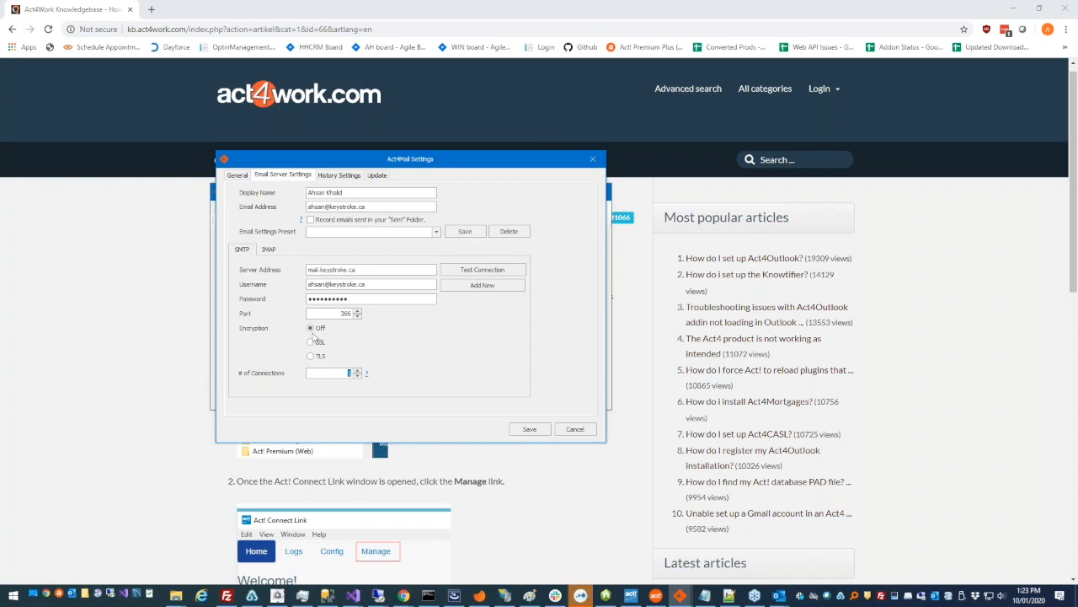
{"action": "left_click", "coordinate": [467, 233]}
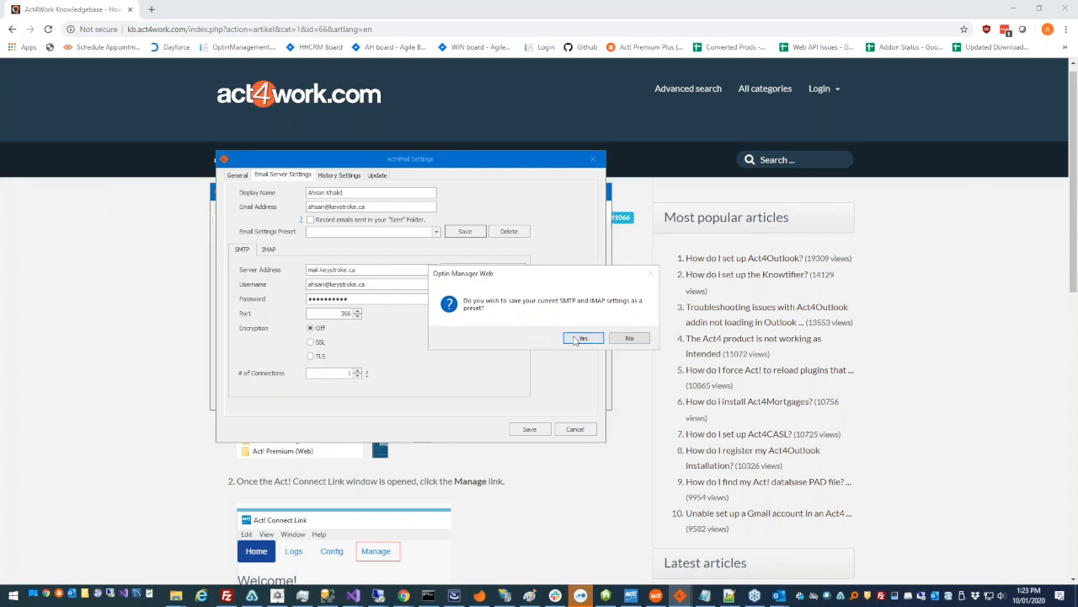
Confirm saving the SMTP settings as the mail.keystroke.ca preset
{"action": "left_click_drag", "start_coordinate": [563, 275], "coordinate": [443, 305]}
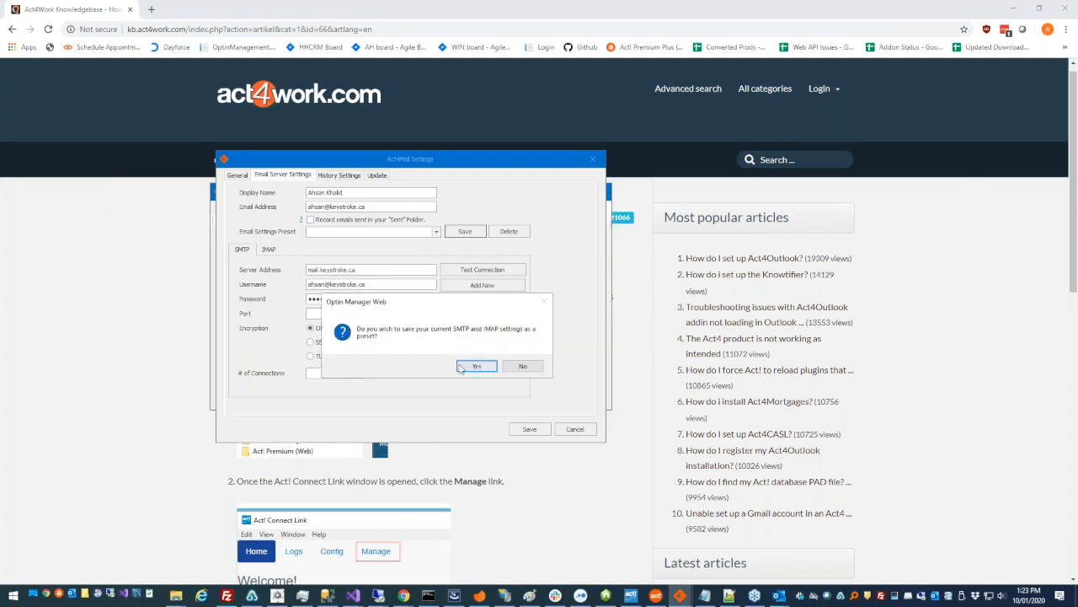
{"action": "left_click", "coordinate": [463, 369]}
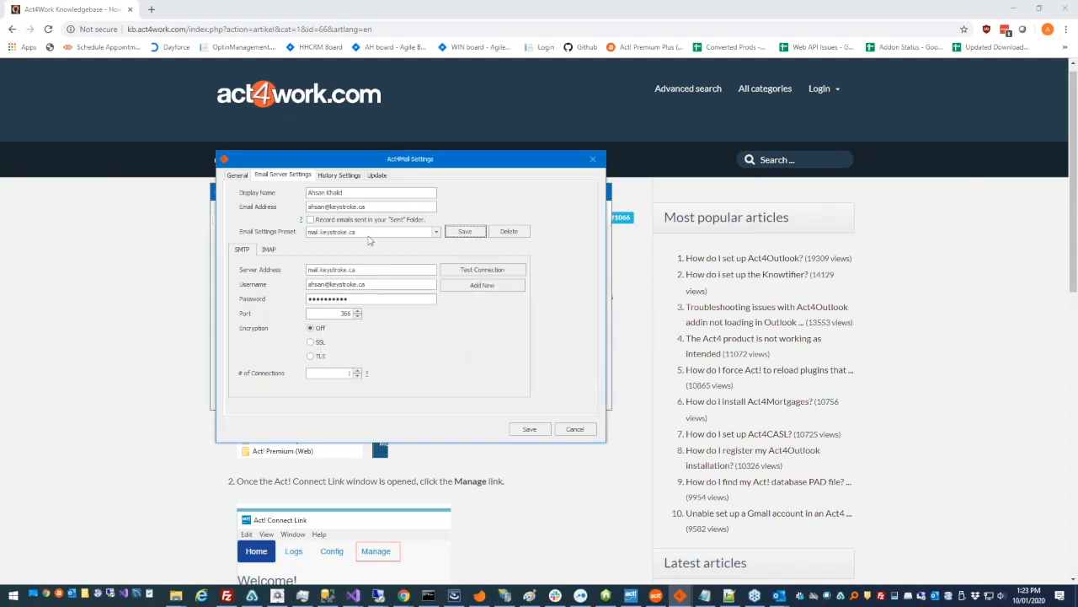
{"action": "left_click", "coordinate": [437, 232]}
{"action": "left_click", "coordinate": [362, 251]}
Clear the server address and username, then reload them from the mail.keystroke.ca preset
{"action": "left_click_drag", "start_coordinate": [366, 270], "coordinate": [309, 273]}
{"action": "key", "text": "Delete"}
{"action": "double_click", "coordinate": [348, 284]}
{"action": "key", "text": "Delete"}
{"action": "left_click", "coordinate": [435, 232]}
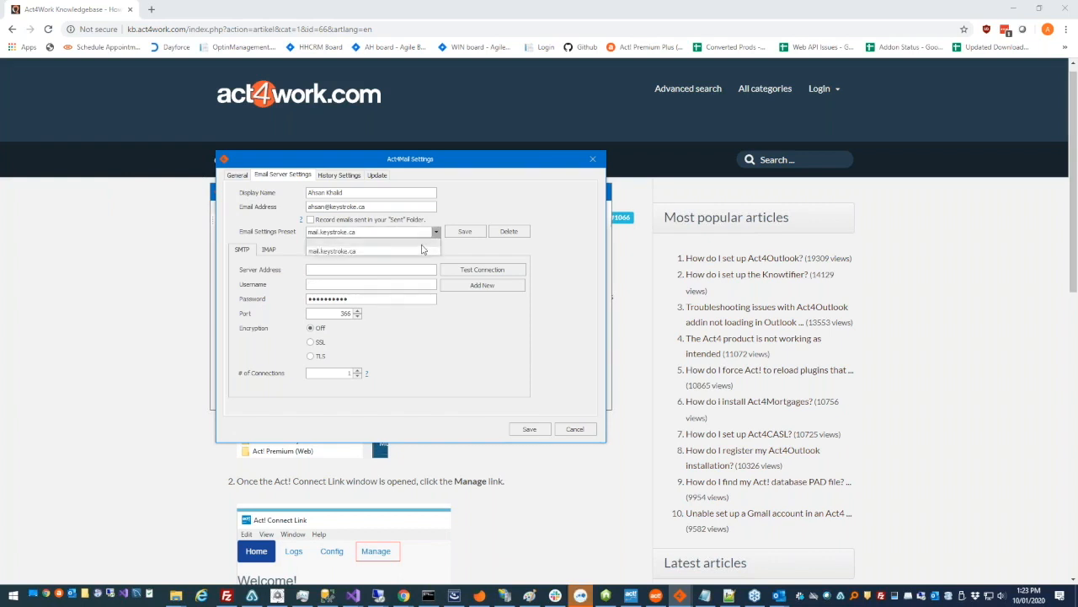
{"action": "left_click", "coordinate": [426, 253]}
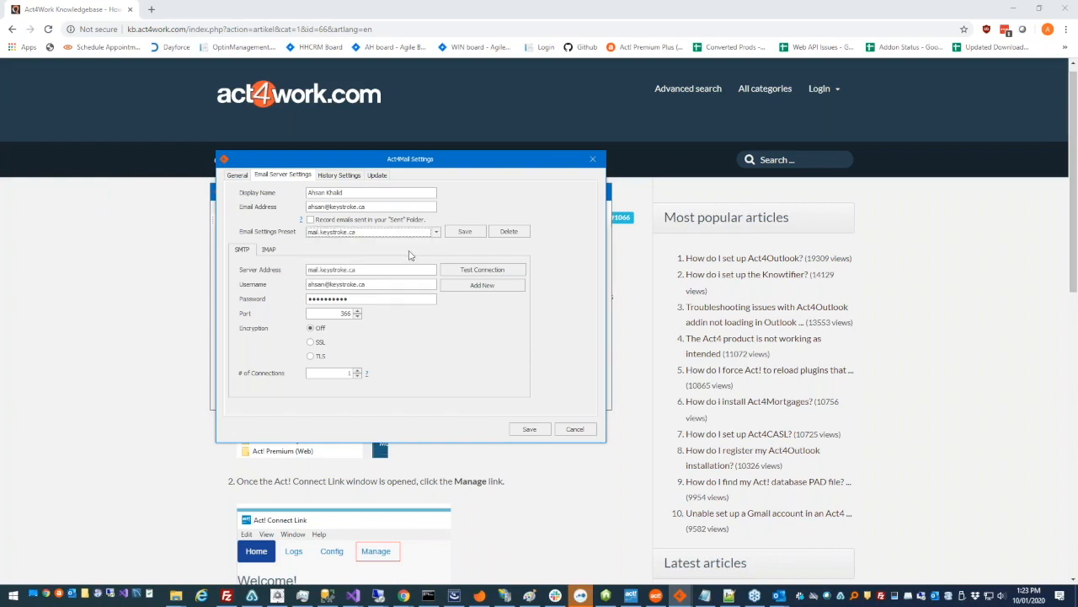
{"action": "key", "text": "Tab"}
{"action": "key", "text": "Tab"}
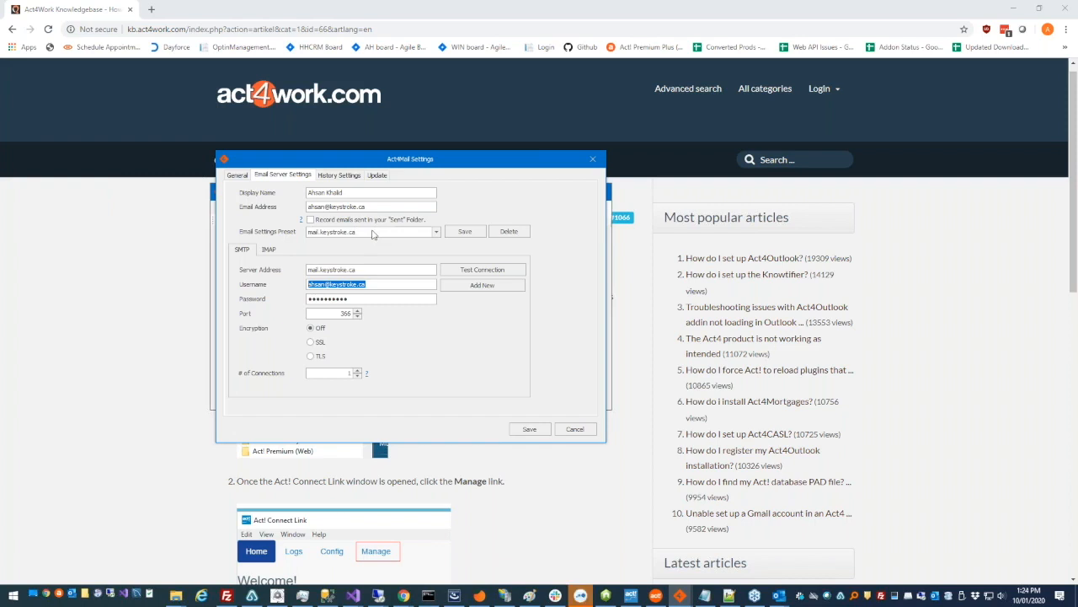
Re-save the mail.keystroke.ca preset and show History Settings with History Type E-mail Sent
{"action": "left_click", "coordinate": [463, 233]}
{"action": "left_click", "coordinate": [436, 235]}
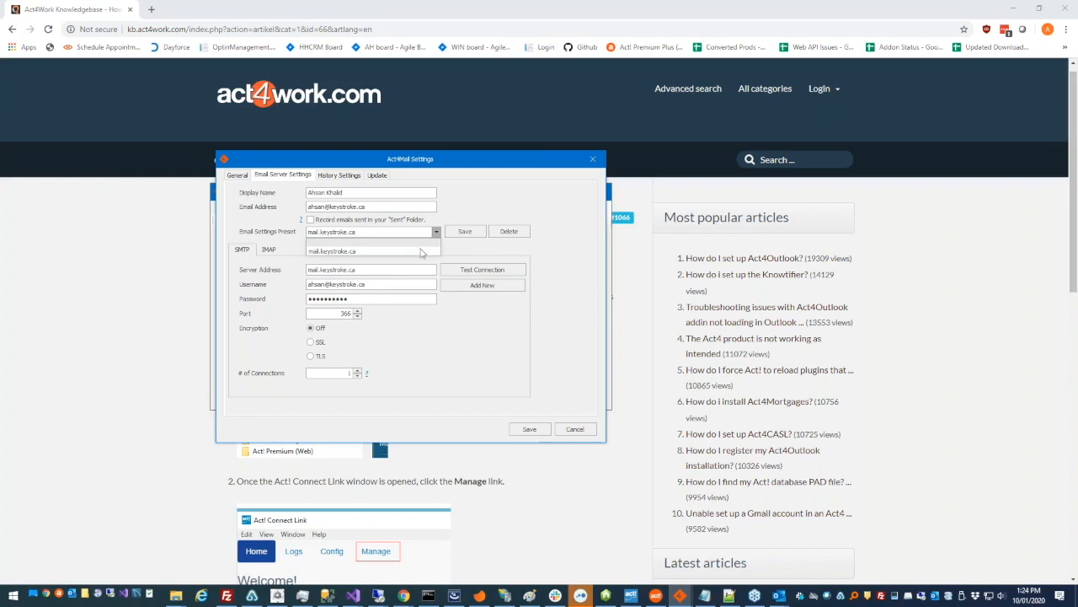
{"action": "left_click", "coordinate": [463, 251]}
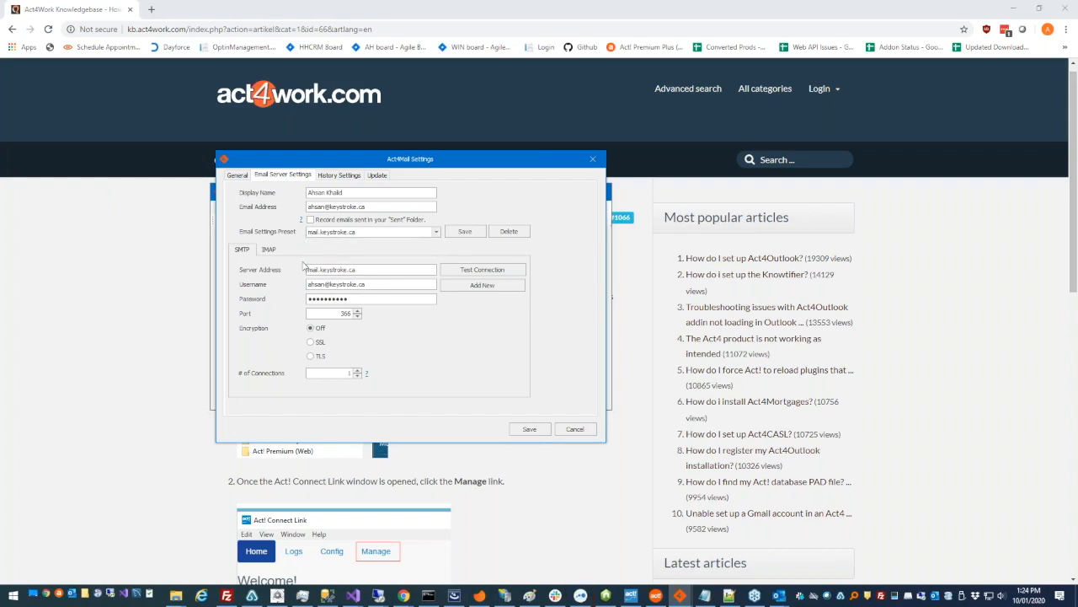
{"action": "left_click", "coordinate": [357, 177]}
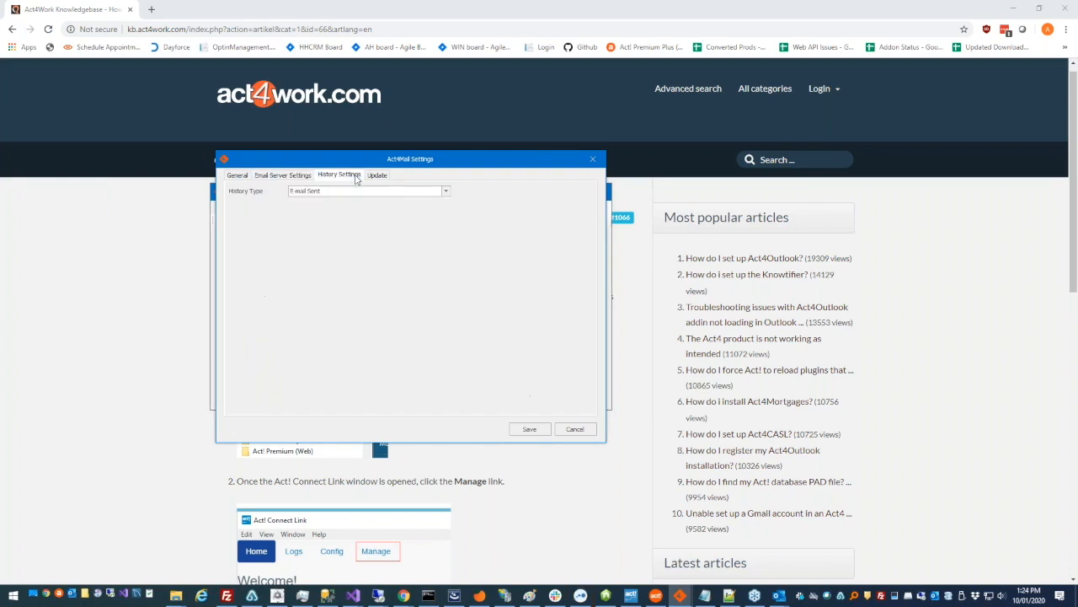
Keep History Type as E-mail Sent, view the Update page, and close Act4Mail Settings
{"action": "left_click", "coordinate": [446, 192]}
{"action": "left_click", "coordinate": [446, 191]}
{"action": "left_click", "coordinate": [383, 177]}
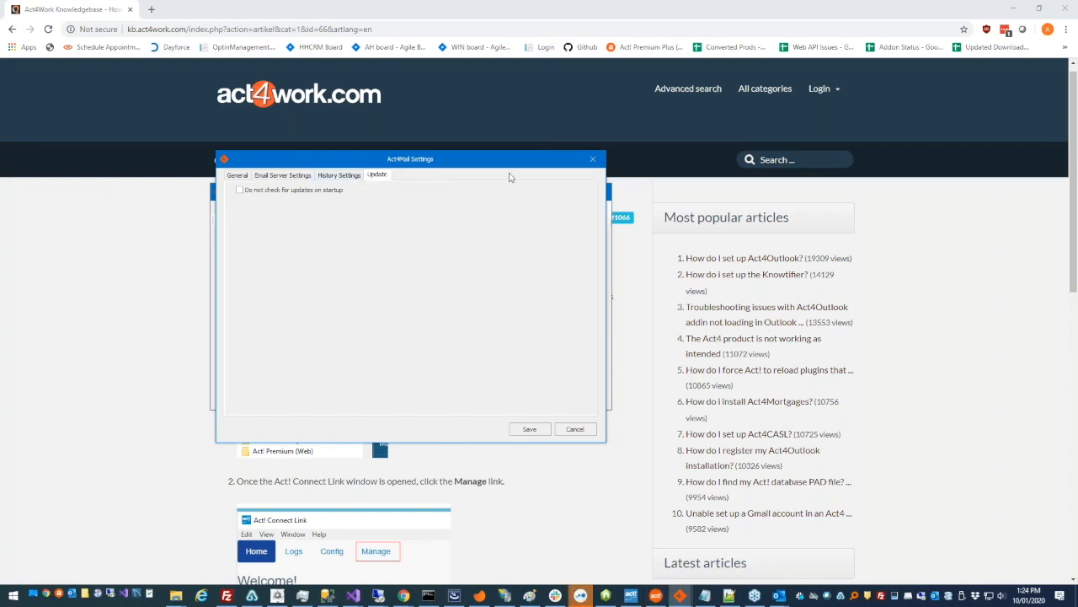
{"action": "left_click", "coordinate": [593, 159]}
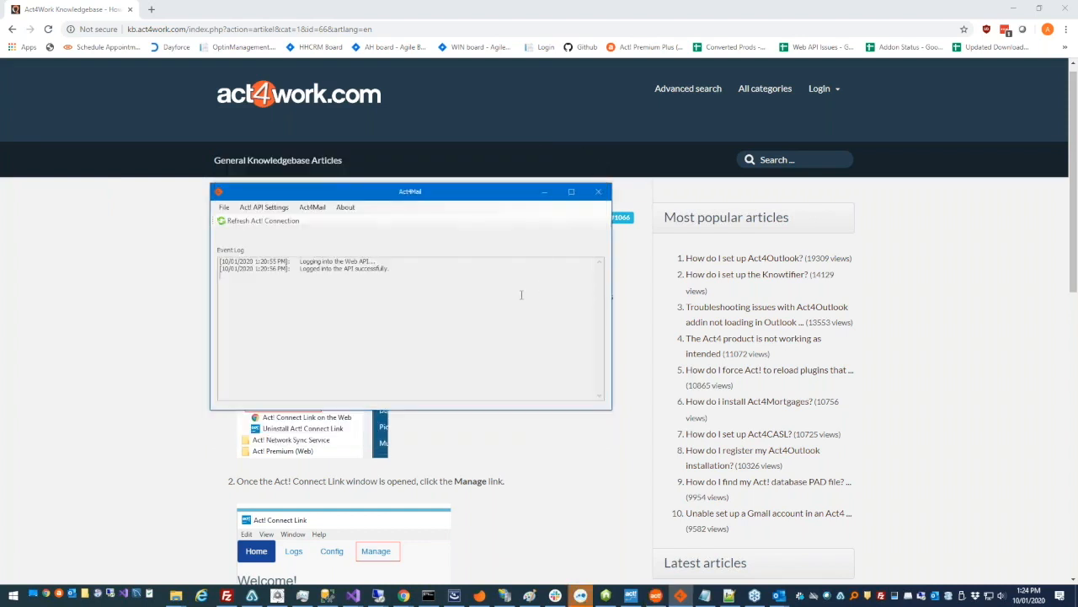
Open Sample Template.a4tpl from the Templates folder and move the Insert Merge Field window aside
{"action": "left_click", "coordinate": [313, 208]}
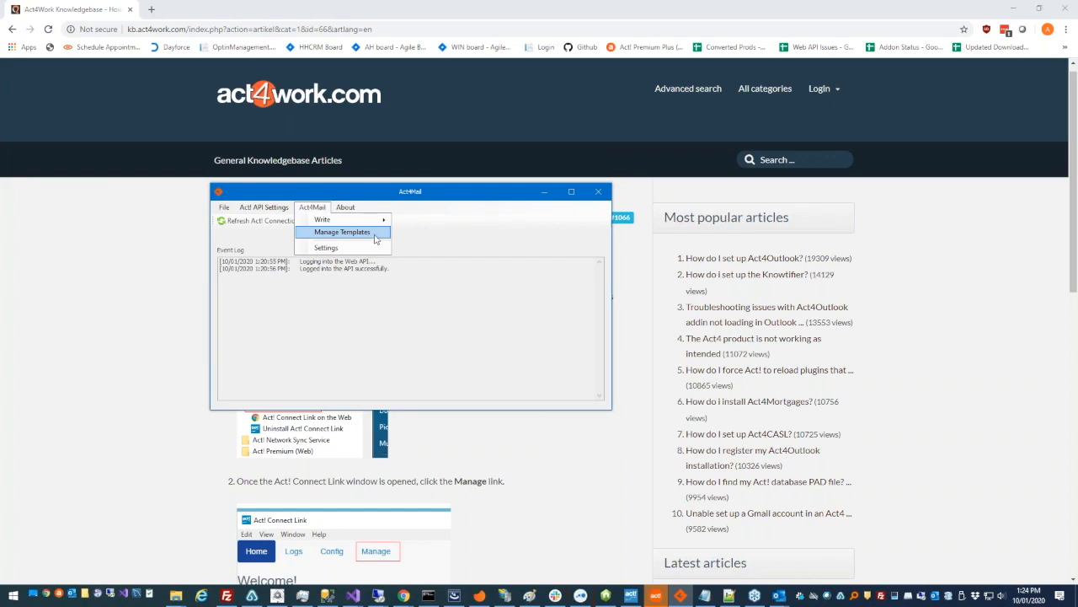
{"action": "left_click", "coordinate": [376, 239]}
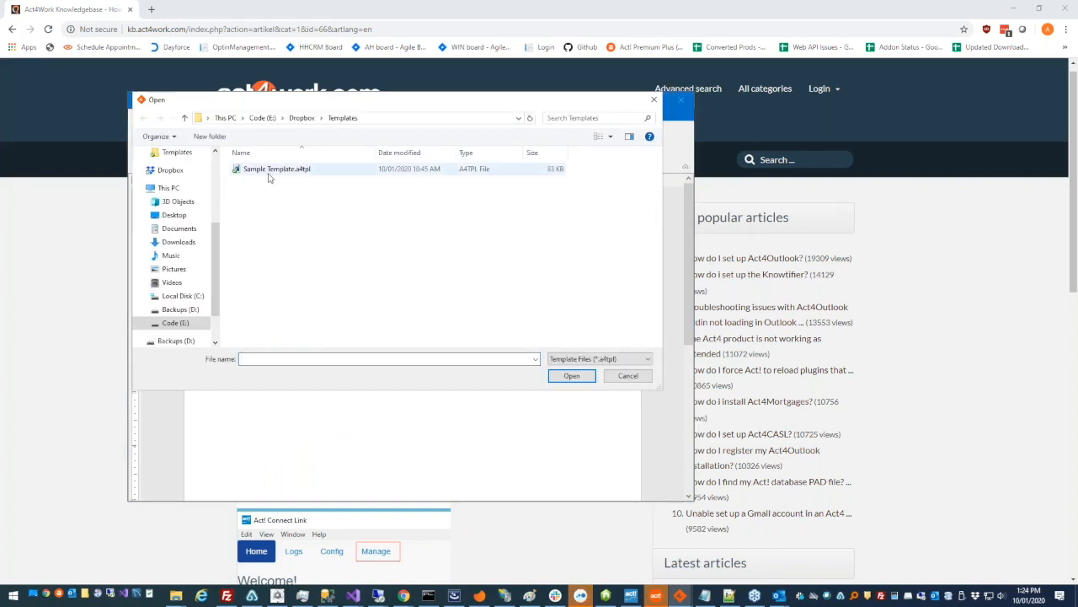
{"action": "left_click", "coordinate": [393, 120]}
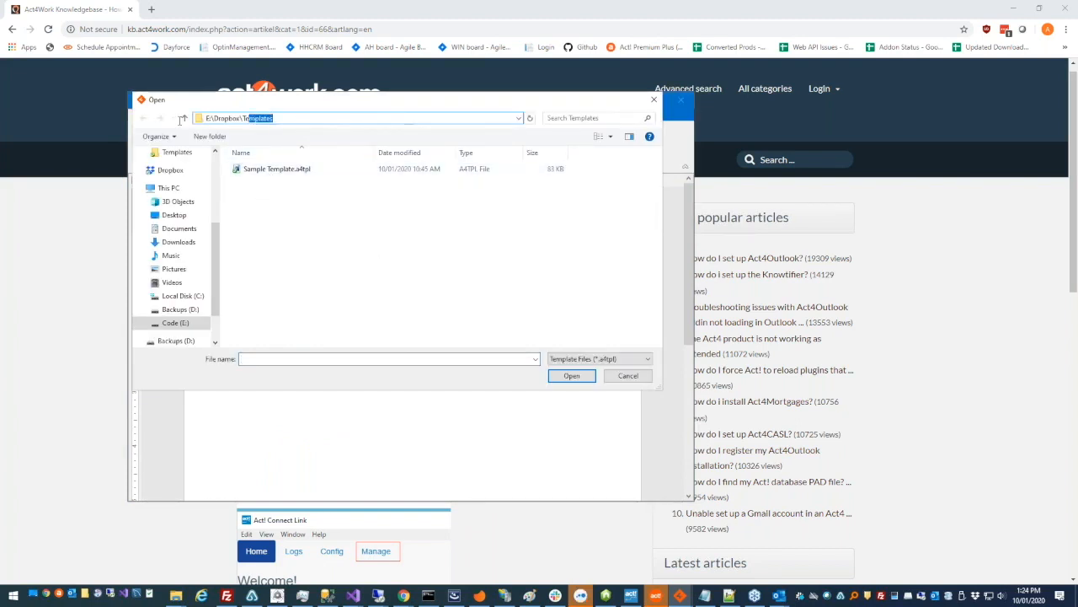
{"action": "left_click", "coordinate": [295, 195]}
{"action": "left_click", "coordinate": [305, 171]}
{"action": "left_click", "coordinate": [570, 376]}
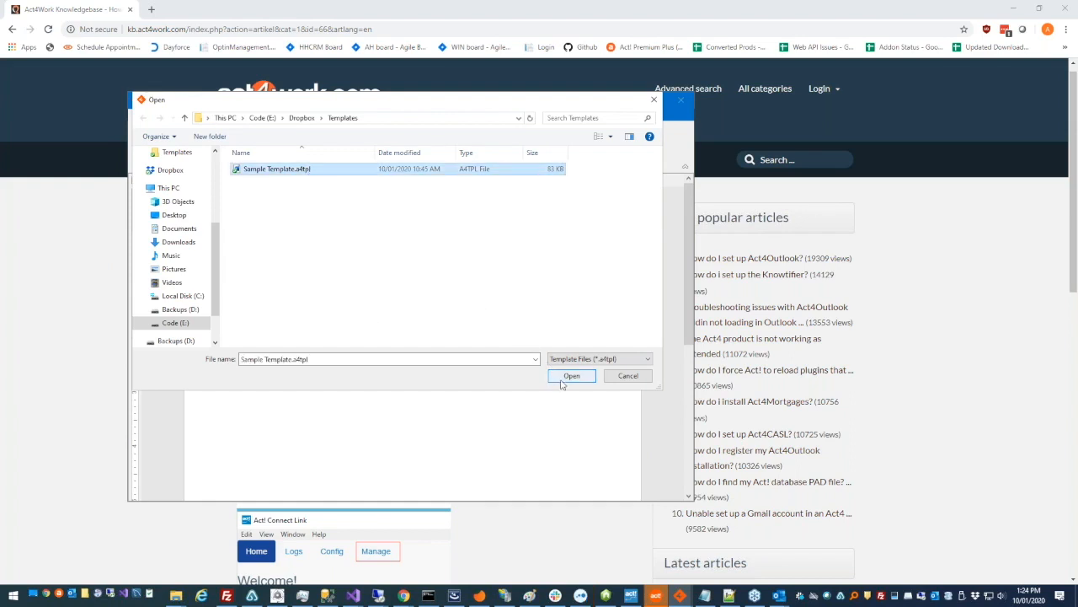
{"action": "left_click_drag", "start_coordinate": [233, 143], "coordinate": [749, 115]}
{"action": "left_click_drag", "start_coordinate": [505, 110], "coordinate": [490, 104]}
{"action": "left_click_drag", "start_coordinate": [709, 113], "coordinate": [746, 96]}
{"action": "left_click", "coordinate": [480, 266]}
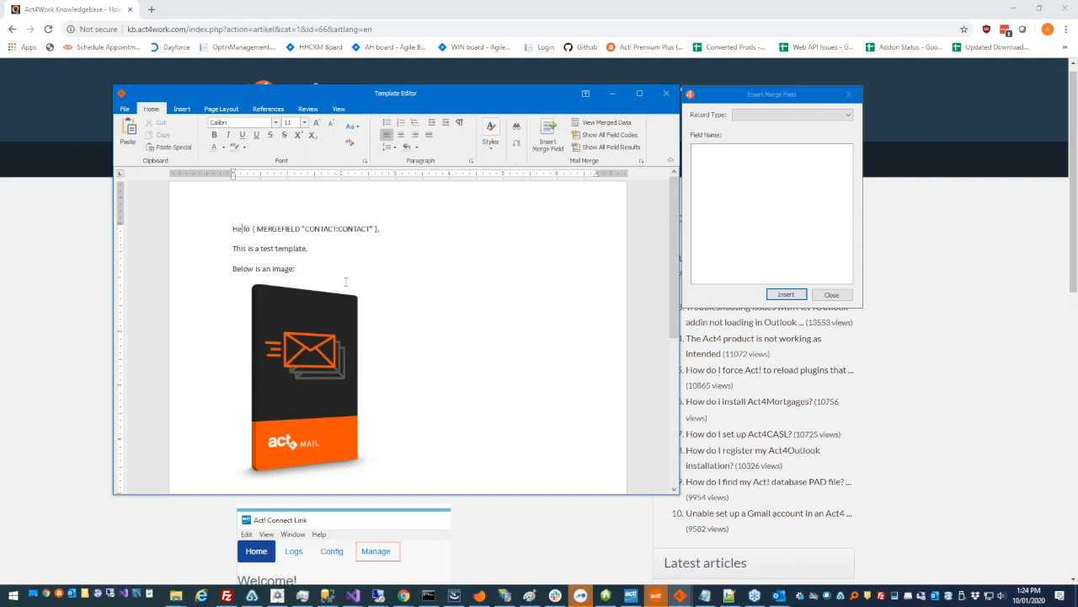
Type 'You email address is:' at the end of line two after 'template.'
{"action": "left_click", "coordinate": [793, 115]}
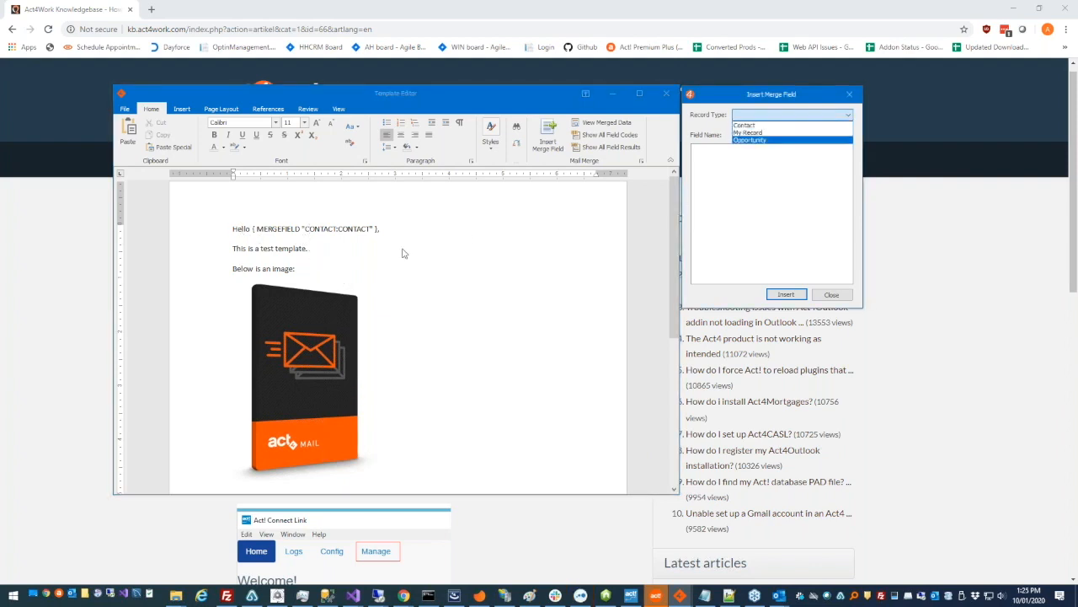
{"action": "left_click", "coordinate": [366, 250]}
{"action": "left_click", "coordinate": [322, 250]}
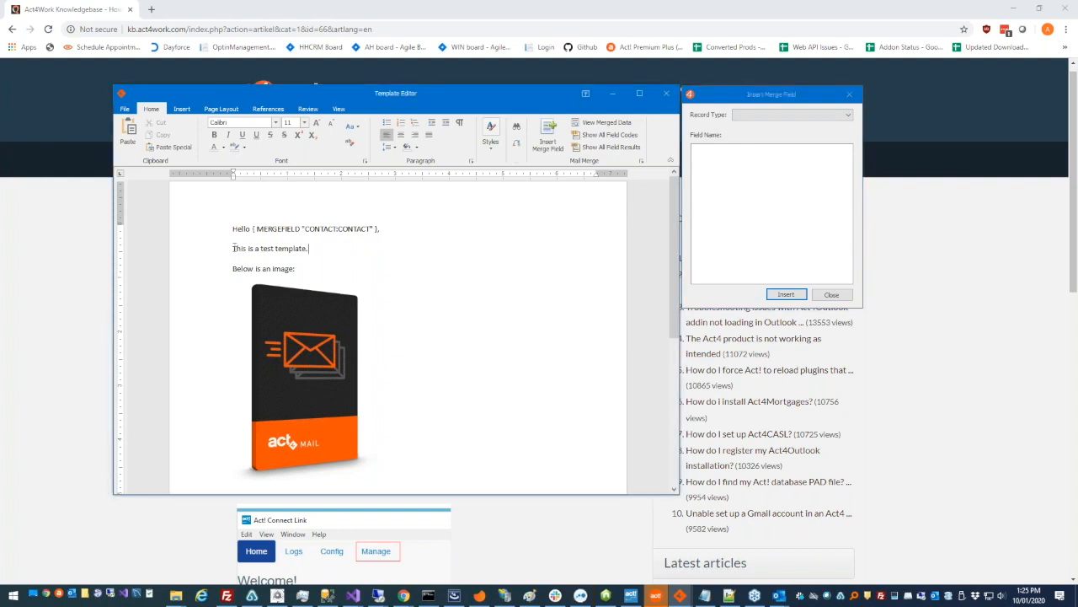
{"action": "left_click", "coordinate": [311, 323]}
{"action": "left_click", "coordinate": [357, 248]}
{"action": "type", "text": "You email addre"}
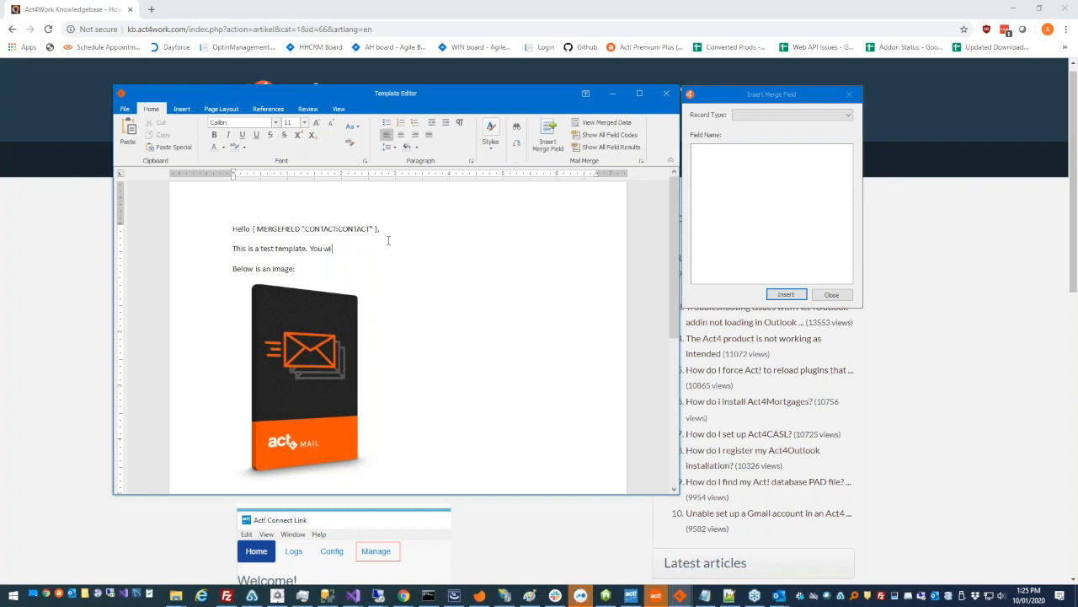
{"action": "type", "text": "ss is:"}
Insert the Contact E-mail merge field after 'address is:'
{"action": "left_click_drag", "start_coordinate": [843, 94], "coordinate": [604, 112]}
{"action": "left_click", "coordinate": [563, 133]}
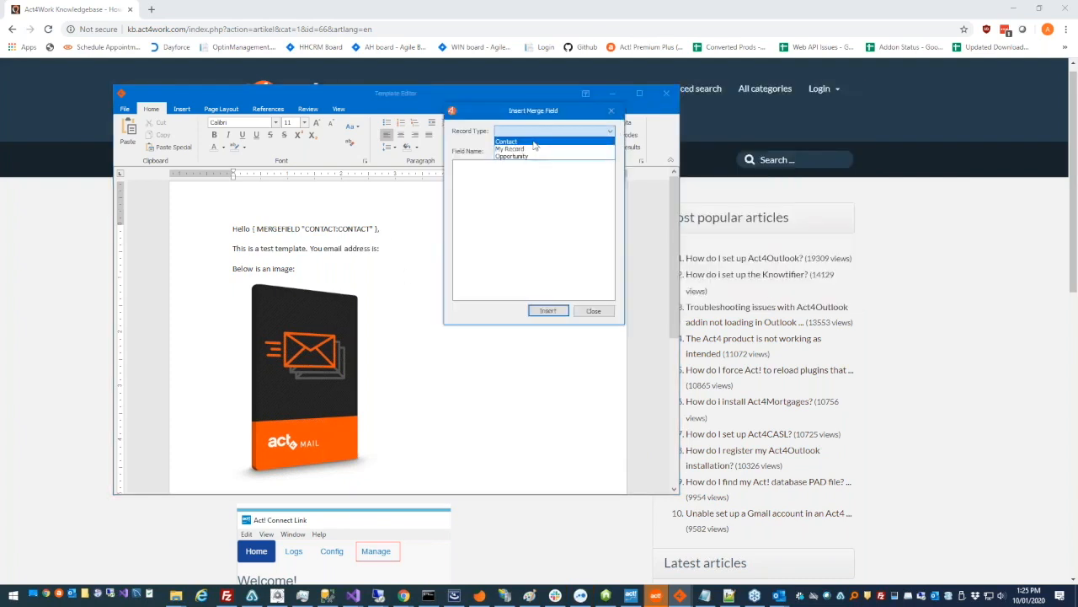
{"action": "left_click", "coordinate": [534, 144]}
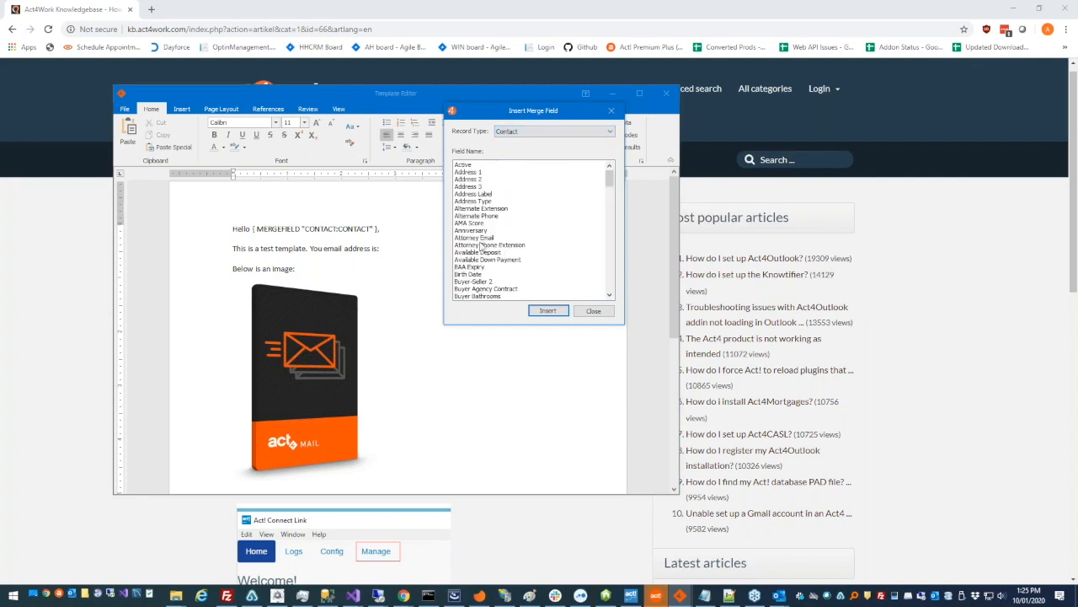
{"action": "scroll", "coordinate": [501, 240], "scroll_direction": "down", "scroll_amount": 2}
{"action": "scroll", "coordinate": [501, 240], "scroll_direction": "down", "scroll_amount": 10}
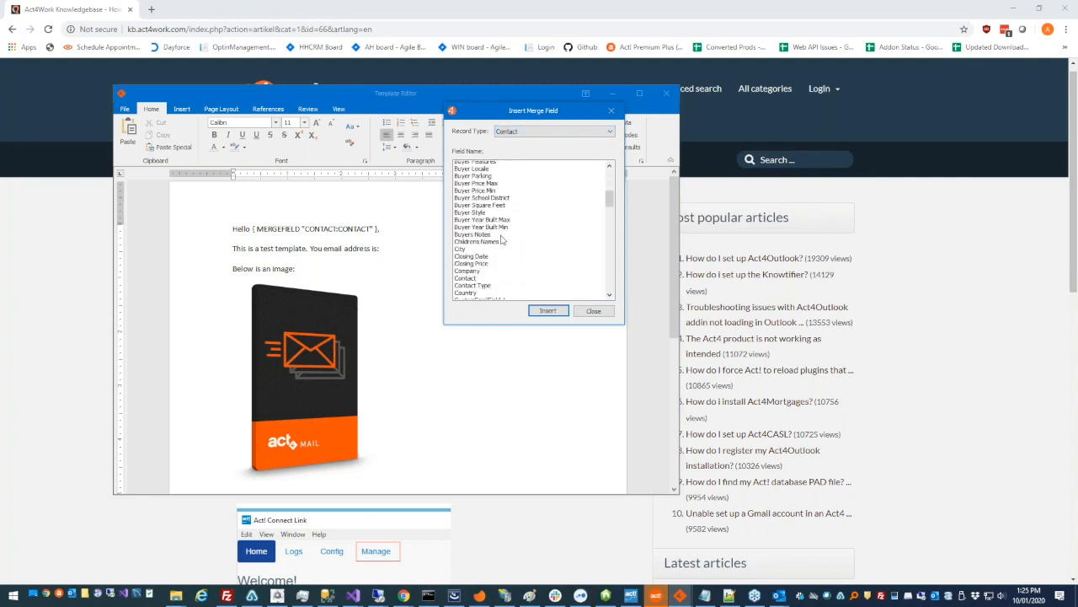
{"action": "left_click", "coordinate": [477, 275]}
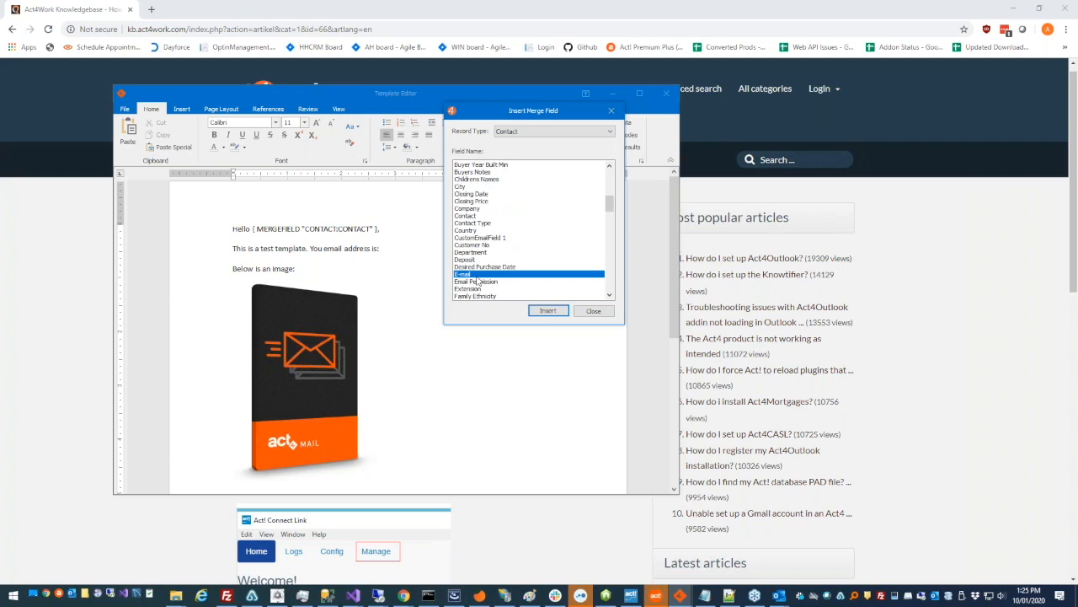
{"action": "left_click", "coordinate": [383, 247]}
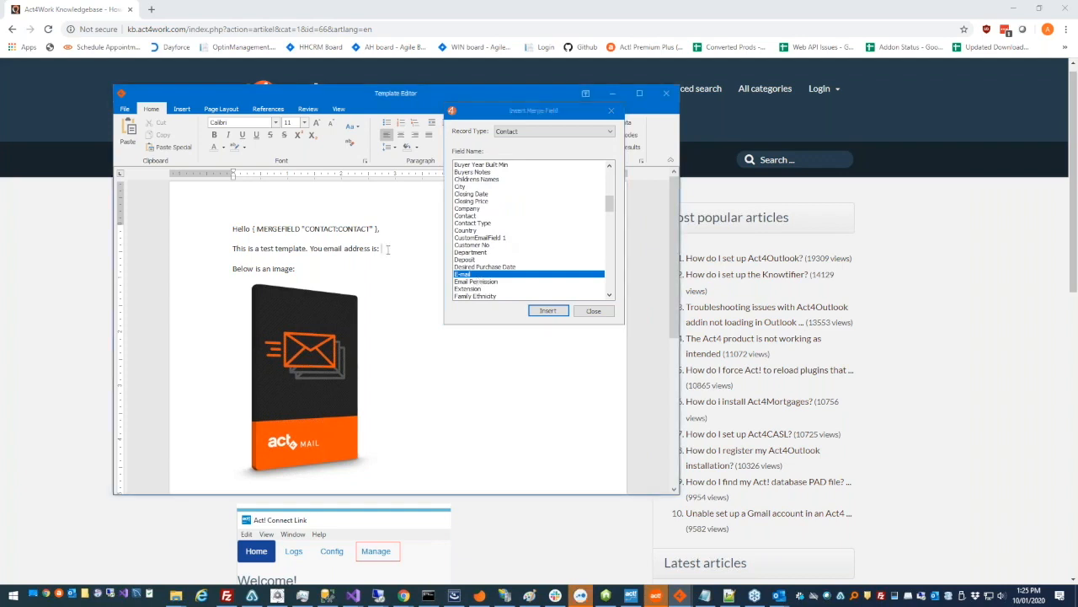
{"action": "double_click", "coordinate": [520, 279]}
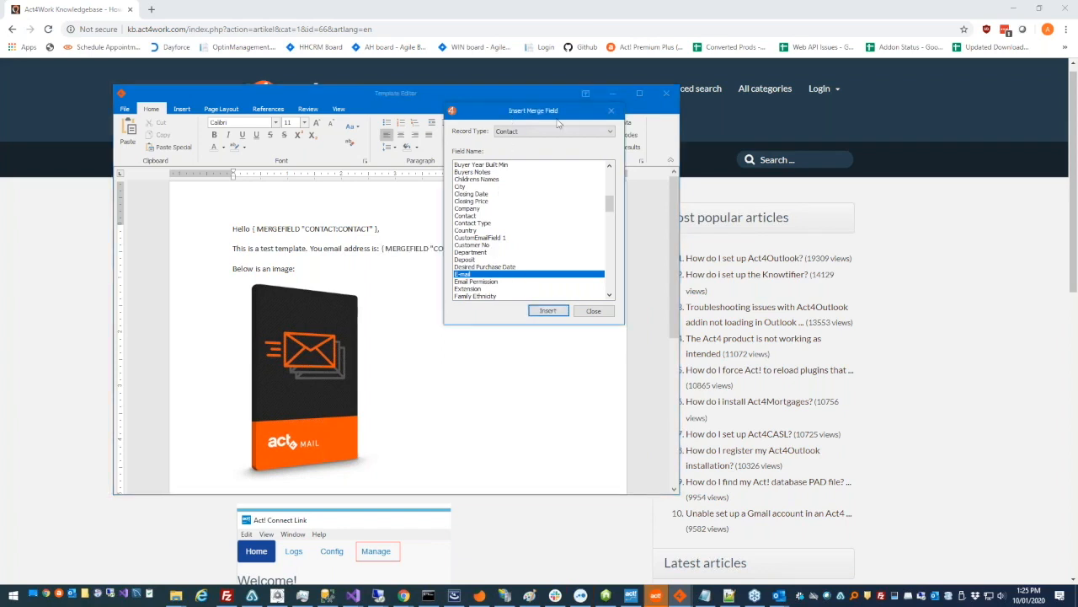
{"action": "left_click_drag", "start_coordinate": [557, 113], "coordinate": [775, 140]}
{"action": "left_click", "coordinate": [510, 250]}
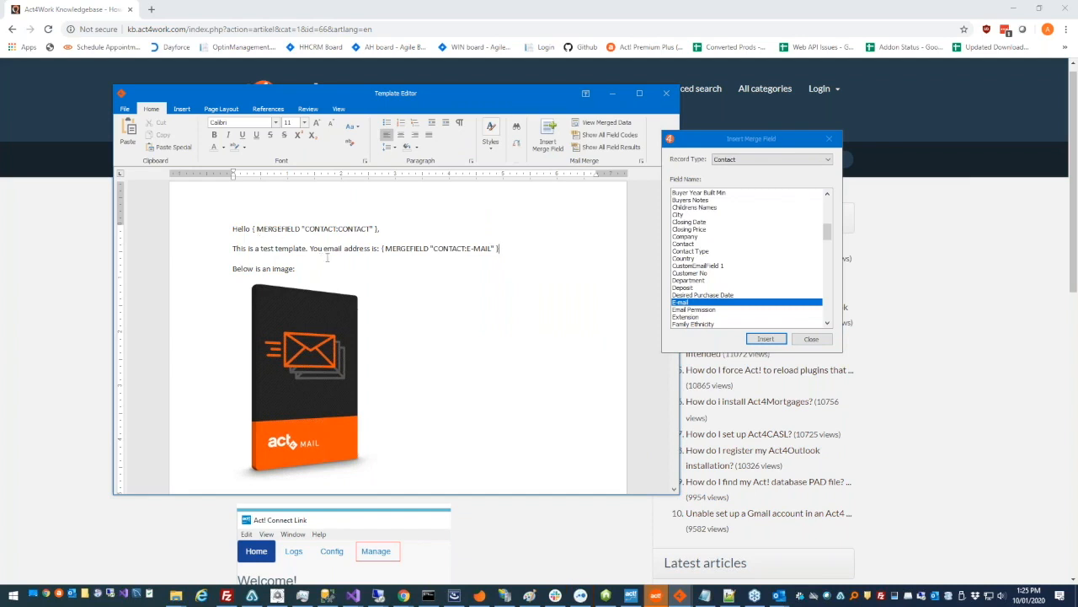
{"action": "scroll", "coordinate": [755, 266], "scroll_direction": "down", "scroll_amount": 10}
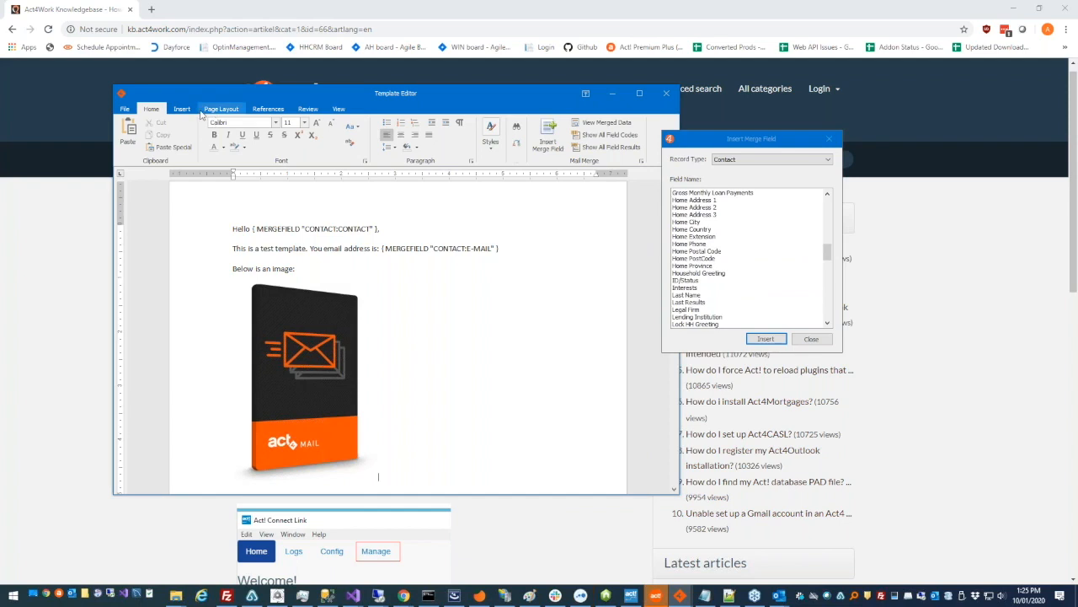
{"action": "left_click", "coordinate": [182, 110]}
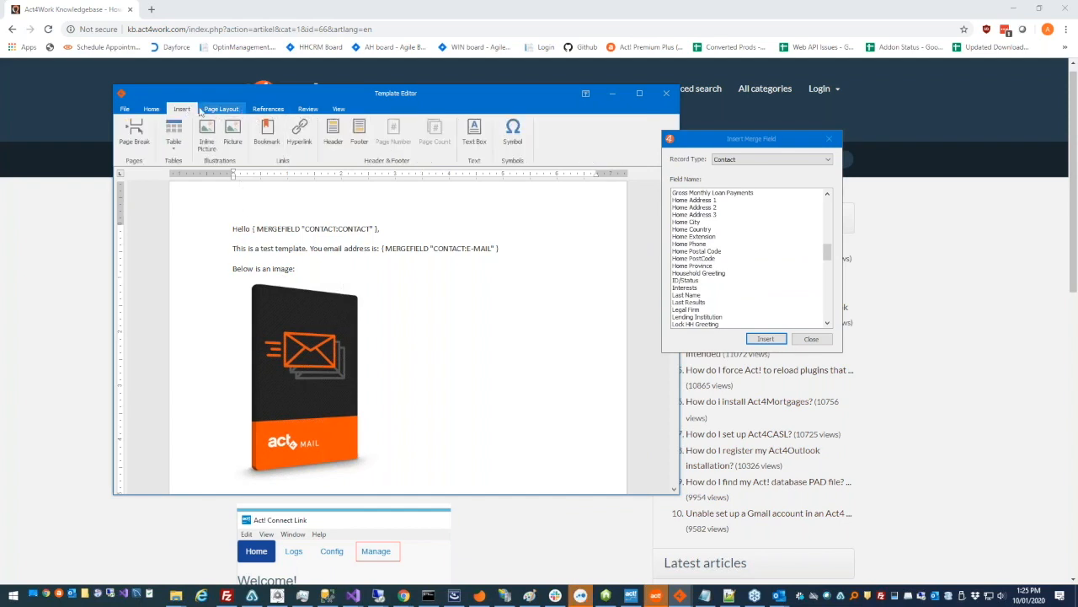
{"action": "left_click", "coordinate": [156, 109]}
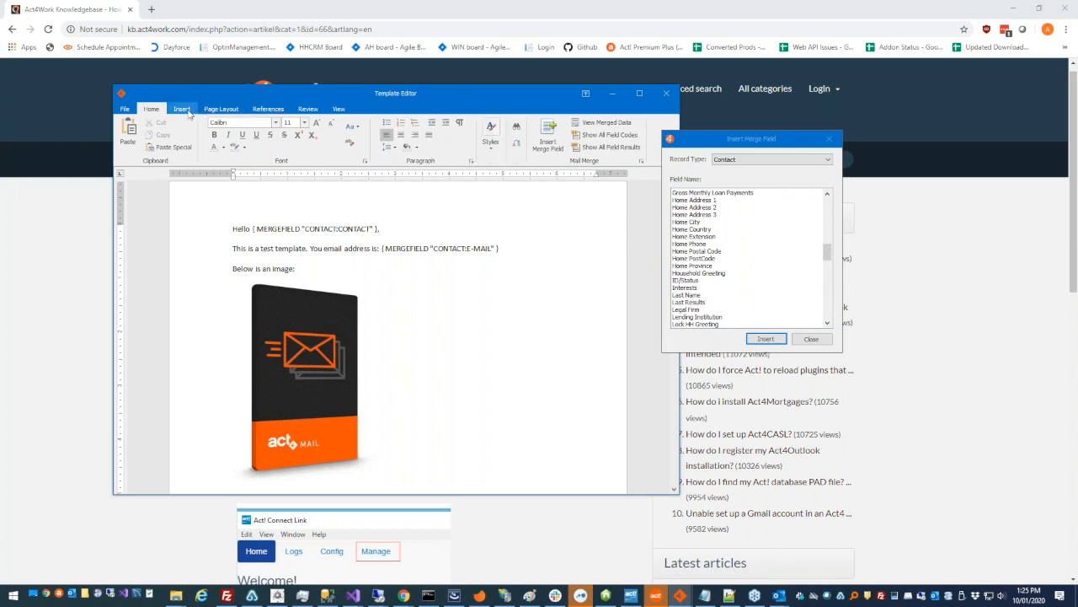
{"action": "left_click", "coordinate": [189, 113]}
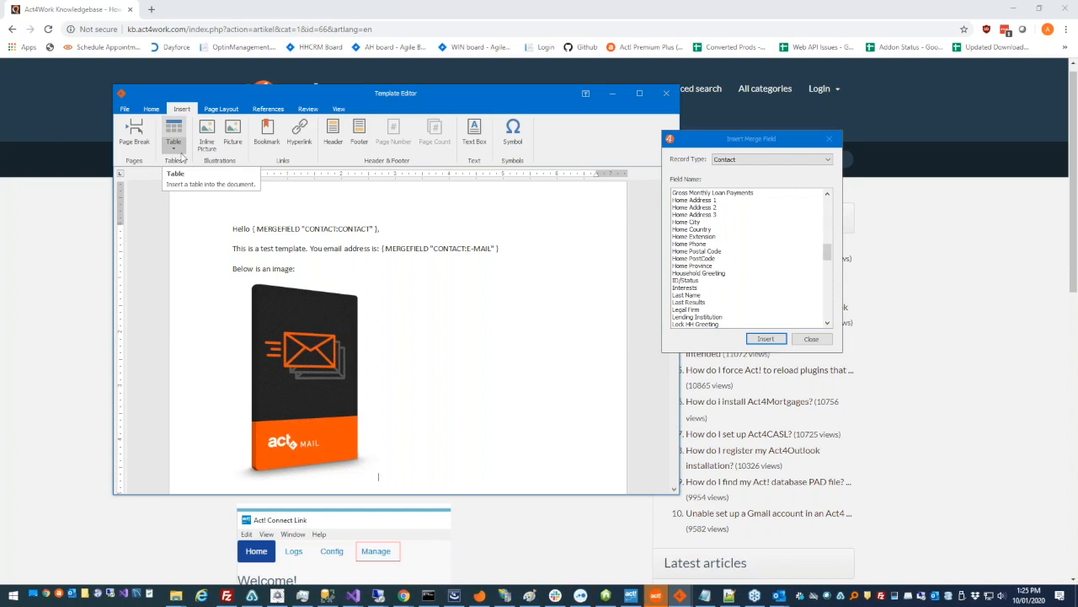
{"action": "left_click", "coordinate": [227, 237]}
{"action": "left_click", "coordinate": [240, 250]}
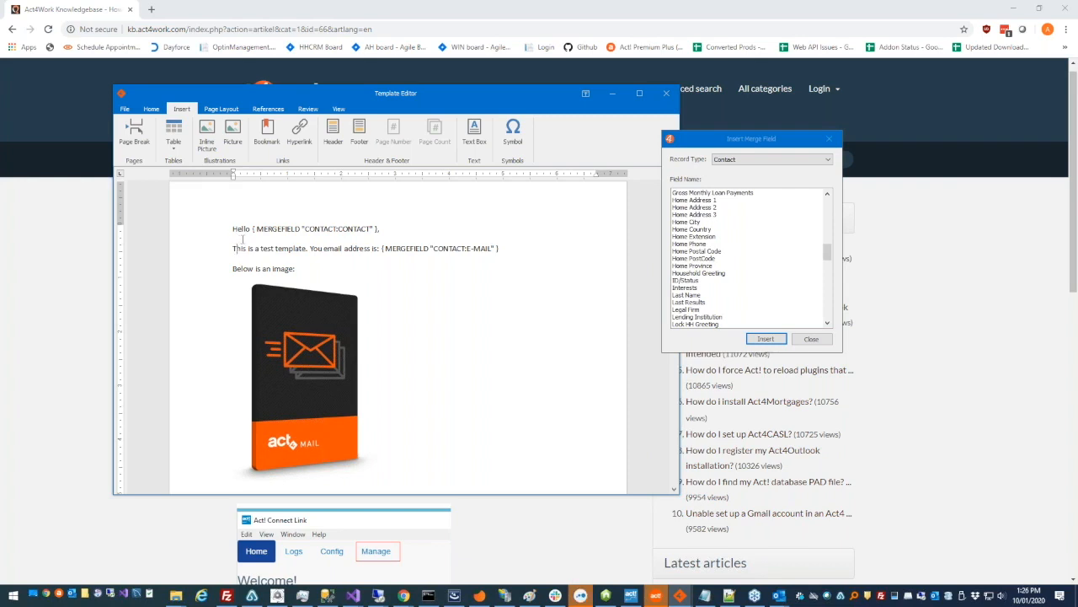
{"action": "left_click", "coordinate": [95, 284]}
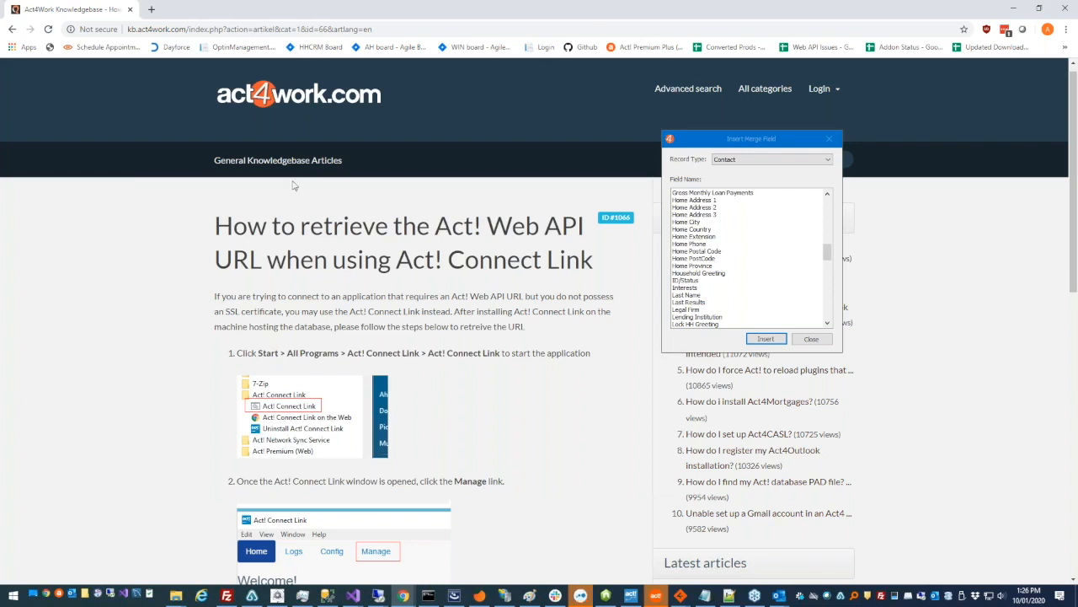
{"action": "left_click", "coordinate": [12, 29]}
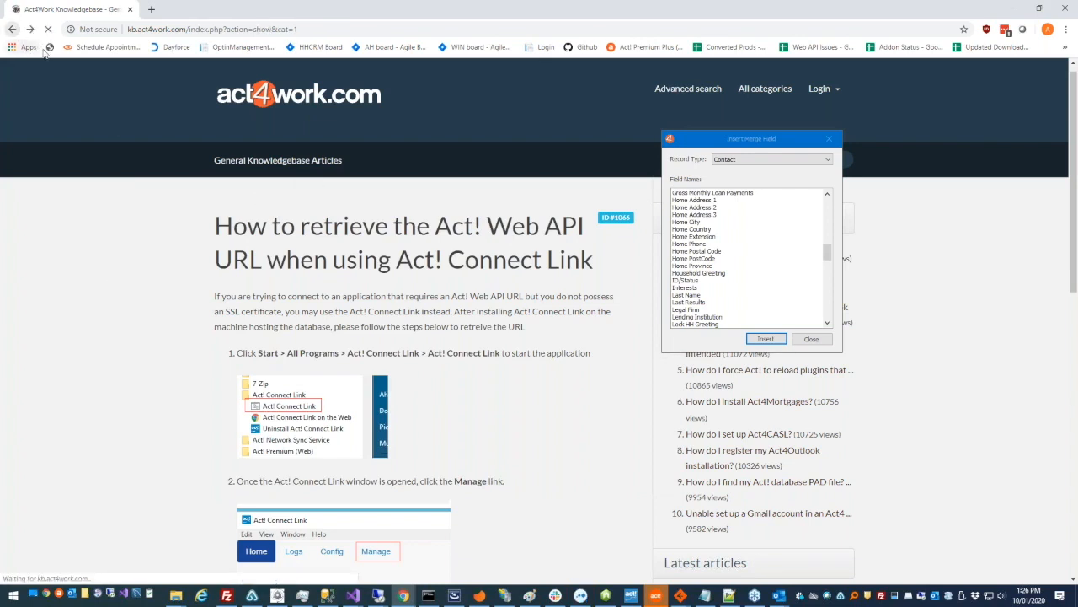
{"action": "left_click", "coordinate": [12, 29]}
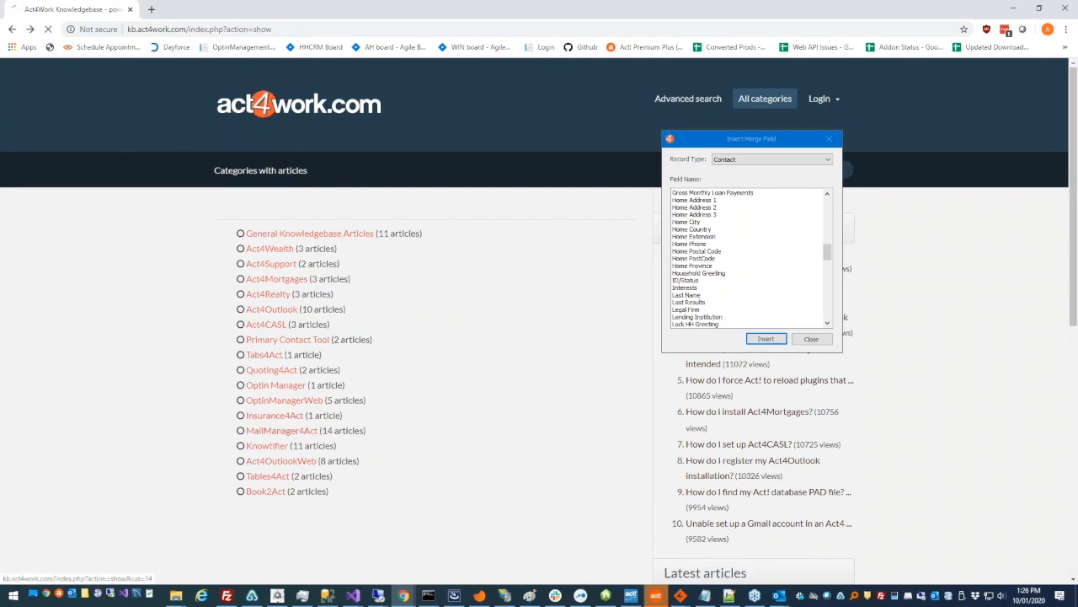
{"action": "left_click", "coordinate": [295, 430]}
{"action": "scroll", "coordinate": [297, 433], "scroll_direction": "down", "scroll_amount": 3}
{"action": "scroll", "coordinate": [358, 303], "scroll_direction": "up", "scroll_amount": 3}
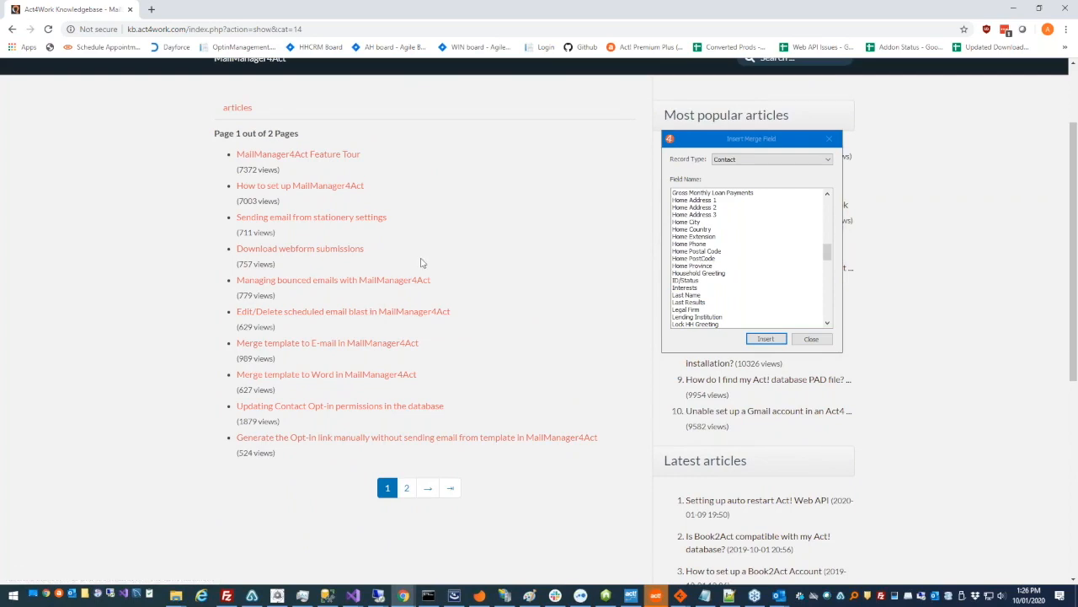
{"action": "left_click", "coordinate": [369, 343]}
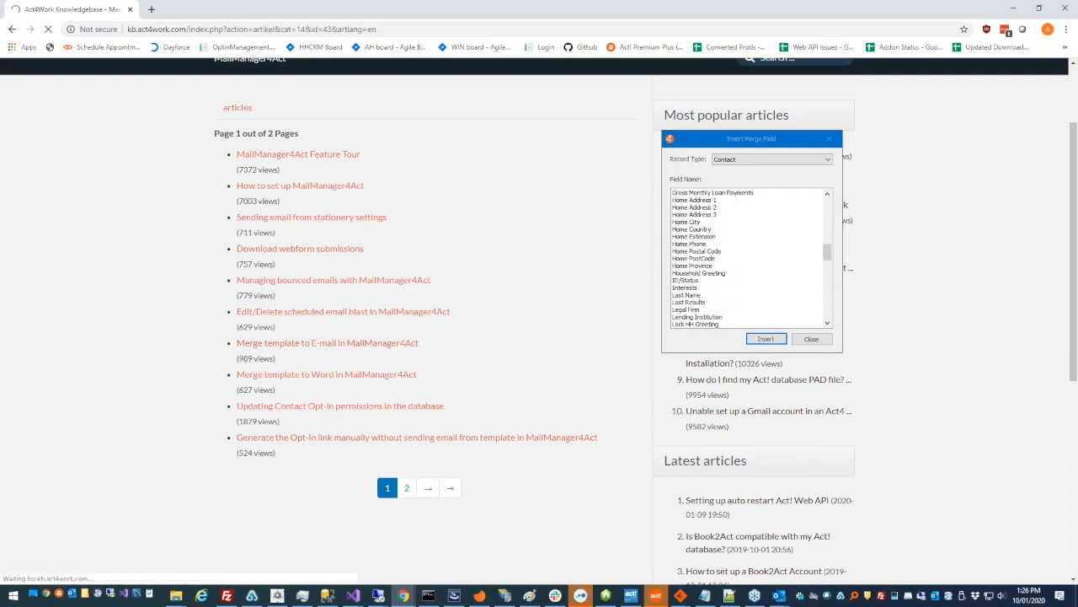
{"action": "scroll", "coordinate": [379, 349], "scroll_direction": "down", "scroll_amount": 15}
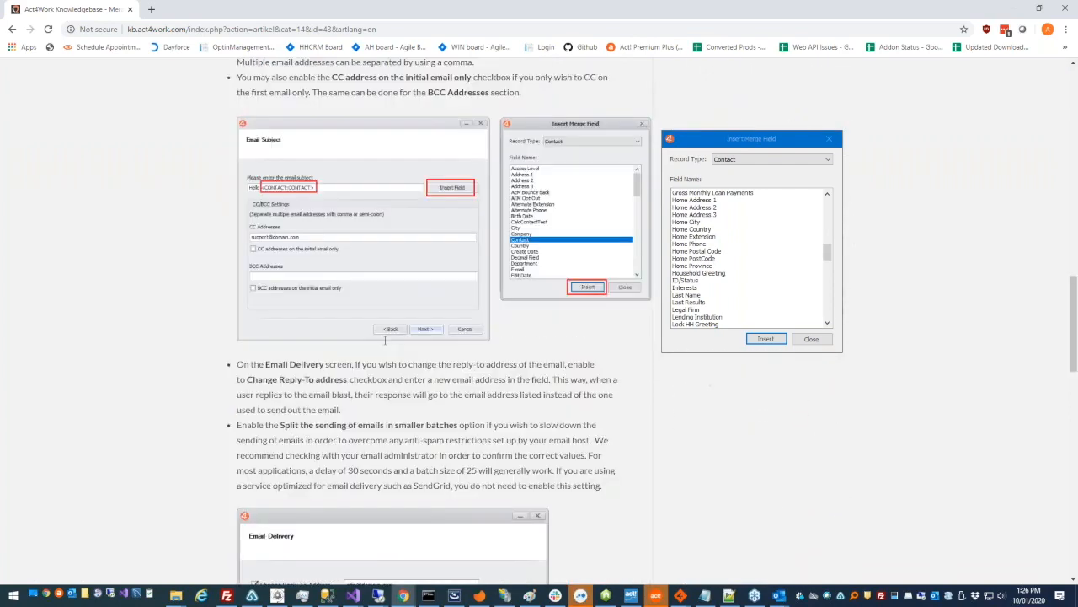
{"action": "scroll", "coordinate": [385, 341], "scroll_direction": "down", "scroll_amount": 12}
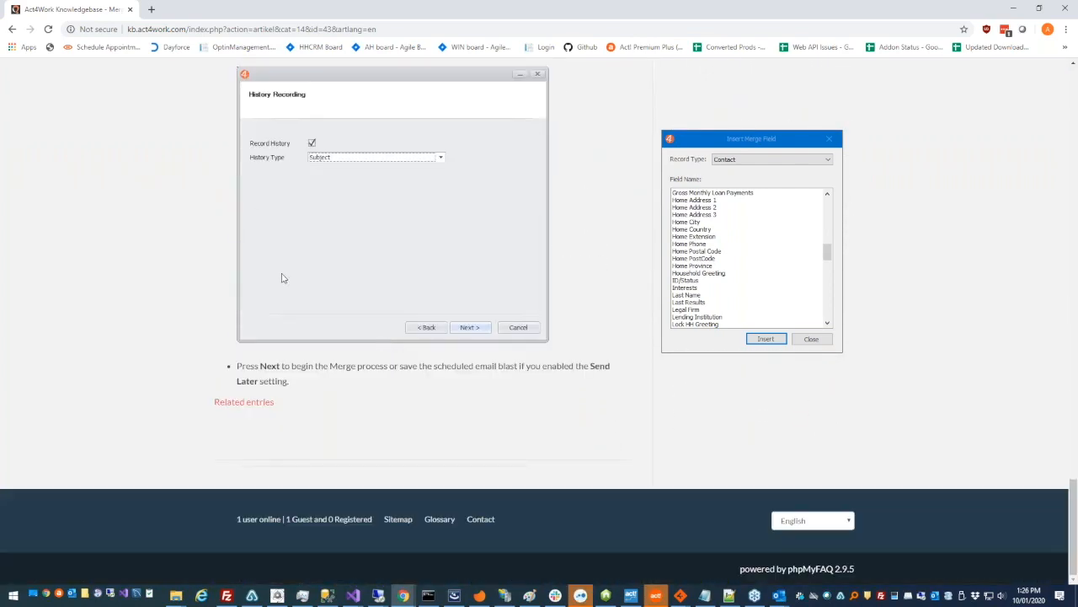
{"action": "left_click", "coordinate": [13, 31]}
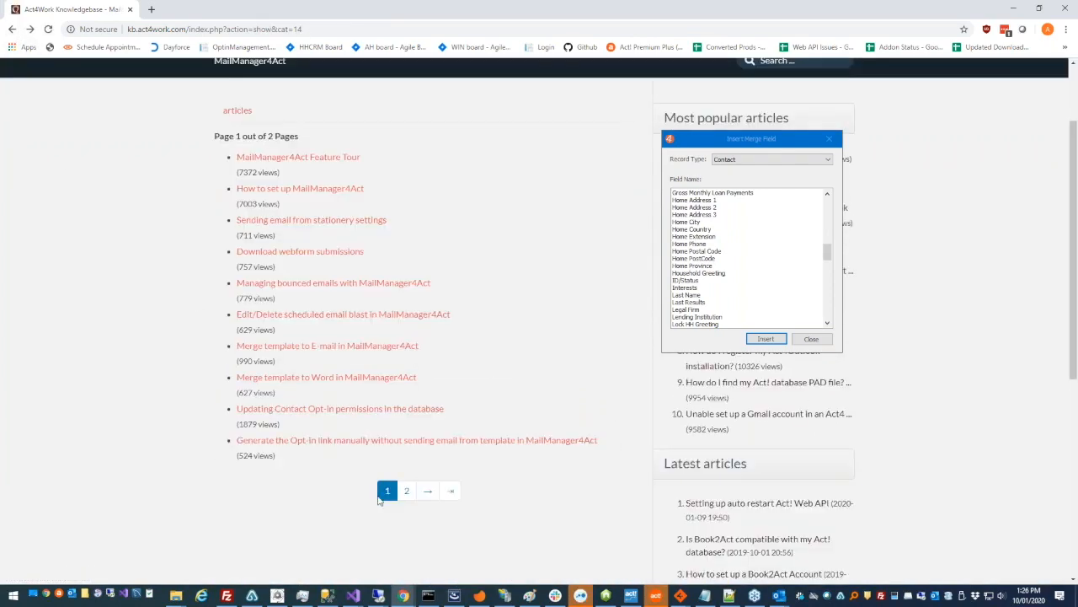
{"action": "left_click", "coordinate": [406, 490]}
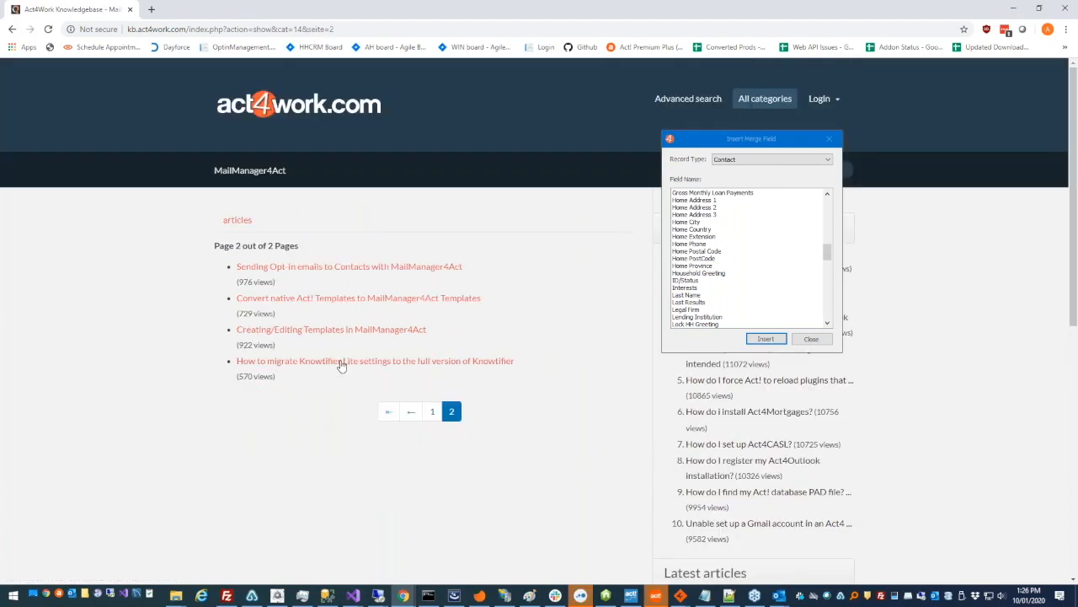
{"action": "left_click", "coordinate": [359, 337]}
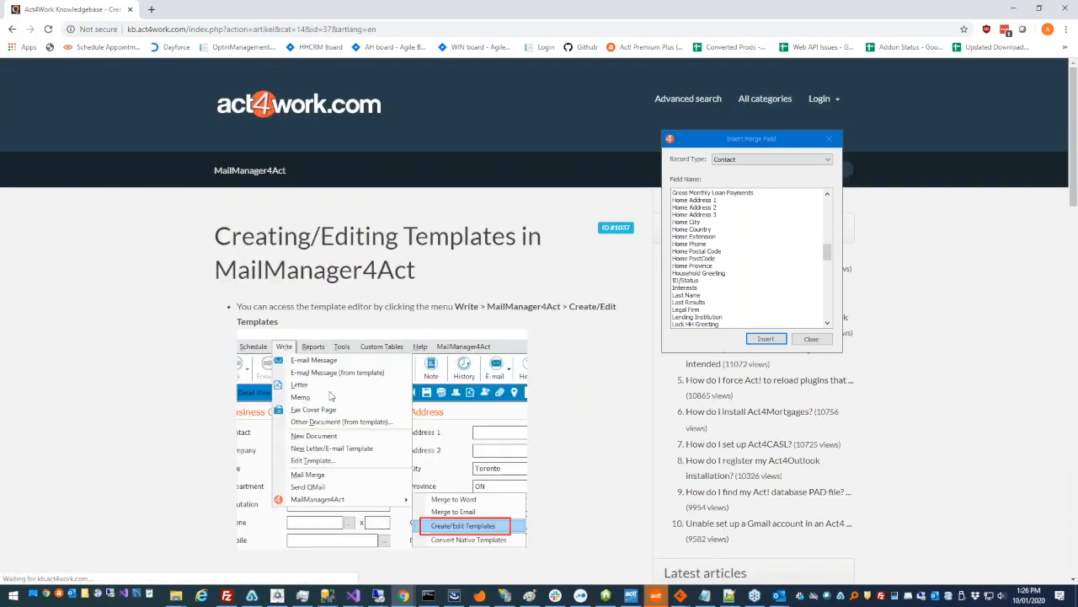
{"action": "scroll", "coordinate": [334, 396], "scroll_direction": "down", "scroll_amount": 10}
{"action": "scroll", "coordinate": [310, 340], "scroll_direction": "down", "scroll_amount": 1}
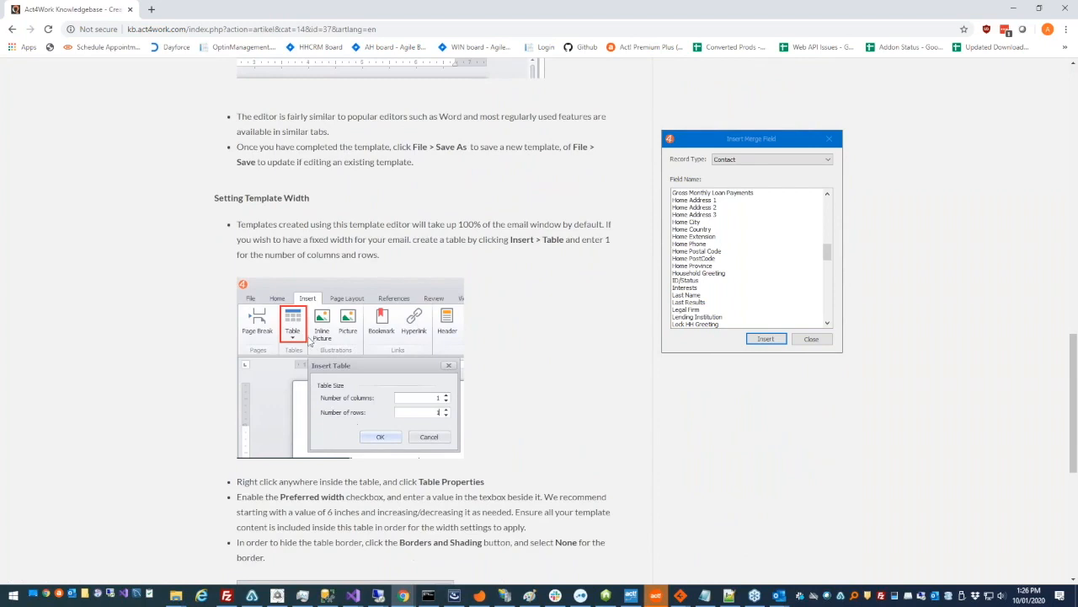
{"action": "scroll", "coordinate": [363, 388], "scroll_direction": "down", "scroll_amount": 2}
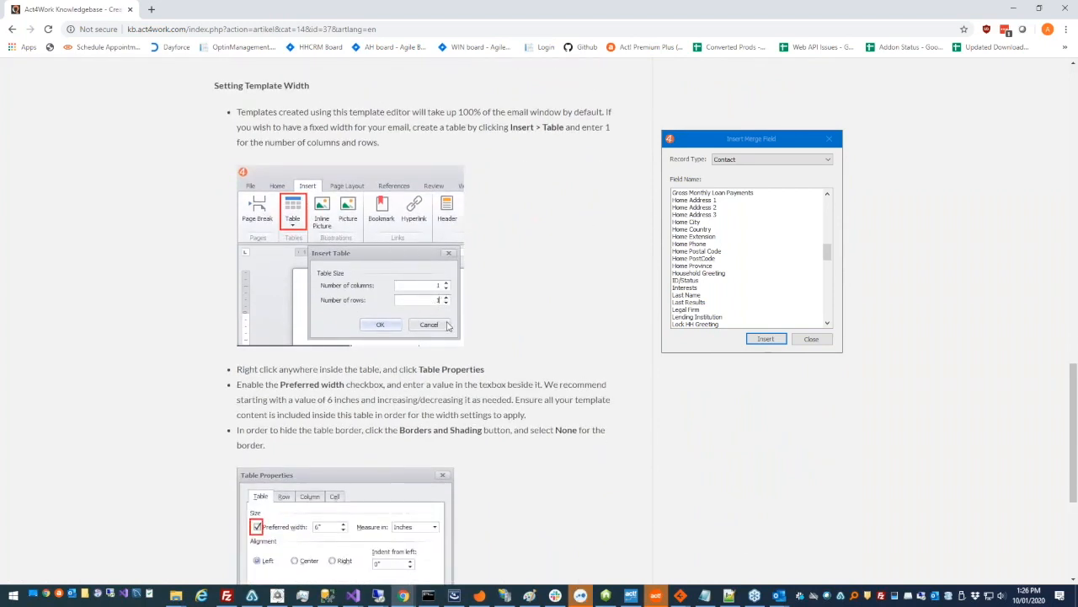
{"action": "scroll", "coordinate": [412, 325], "scroll_direction": "down", "scroll_amount": 3}
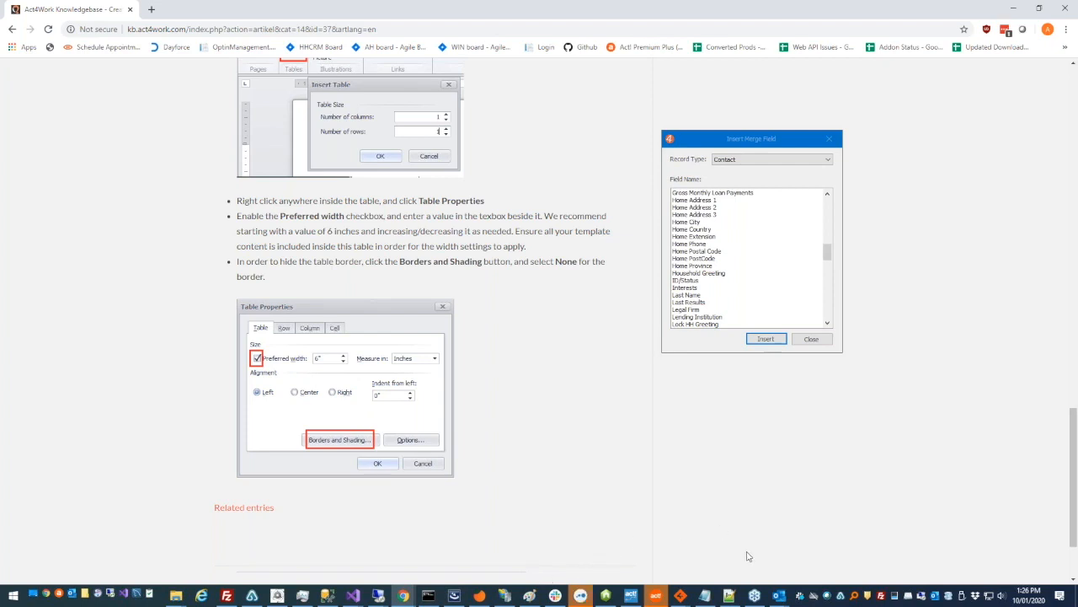
{"action": "scroll", "coordinate": [403, 400], "scroll_direction": "up", "scroll_amount": 1}
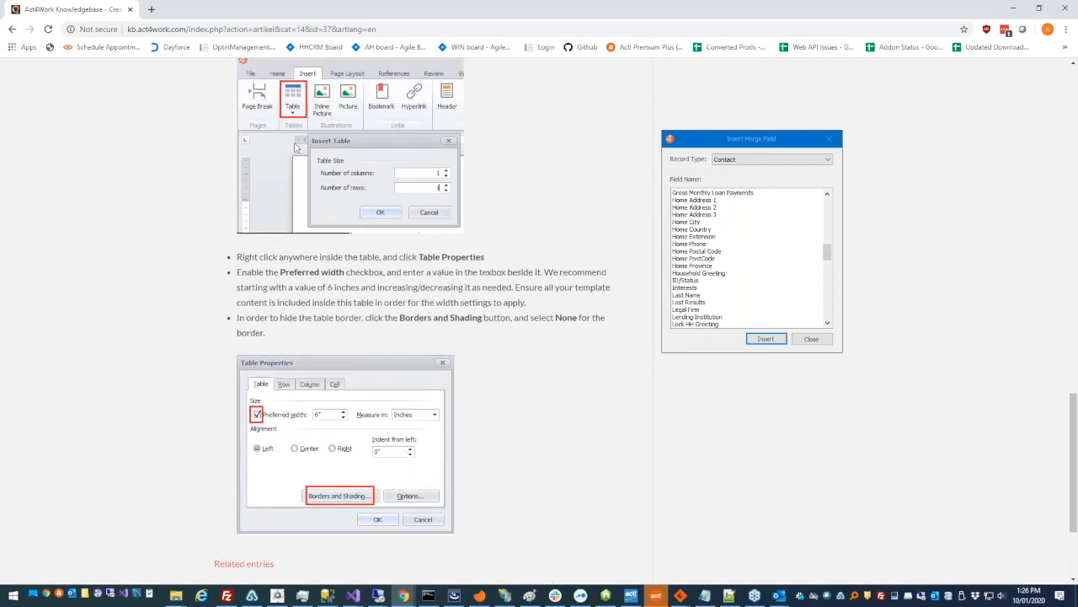
{"action": "left_click_drag", "start_coordinate": [1074, 426], "coordinate": [1070, 99]}
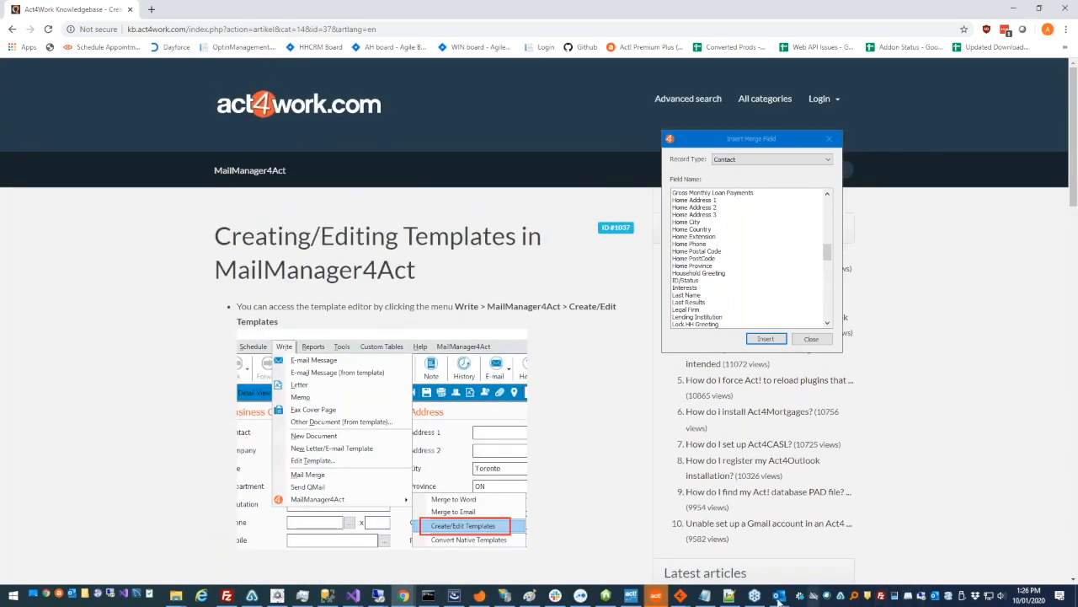
Close the Template Editor and Act4Mail Settings, returning to the main Act4Mail window
{"action": "mouse_move", "coordinate": [779, 594]}
{"action": "left_click", "coordinate": [840, 564]}
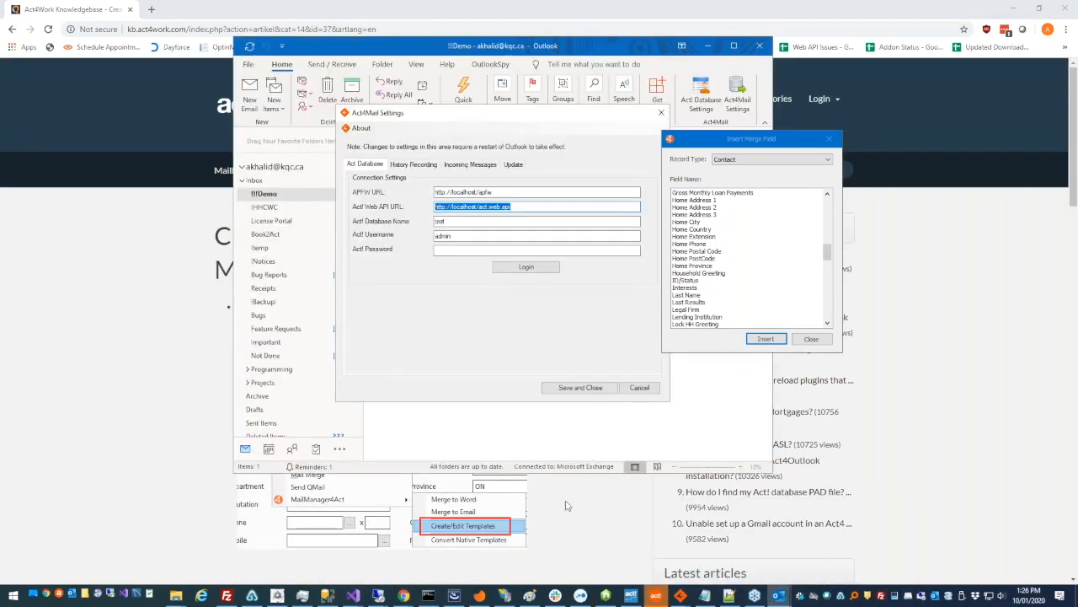
{"action": "mouse_move", "coordinate": [675, 593]}
{"action": "left_click", "coordinate": [788, 548]}
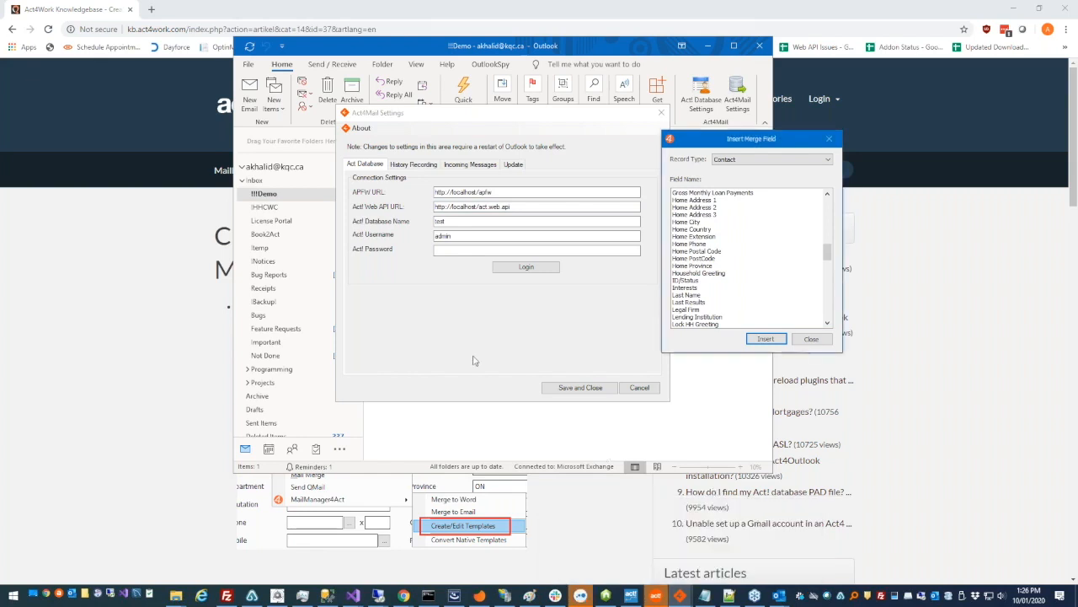
{"action": "left_click", "coordinate": [681, 595]}
{"action": "left_click", "coordinate": [679, 552]}
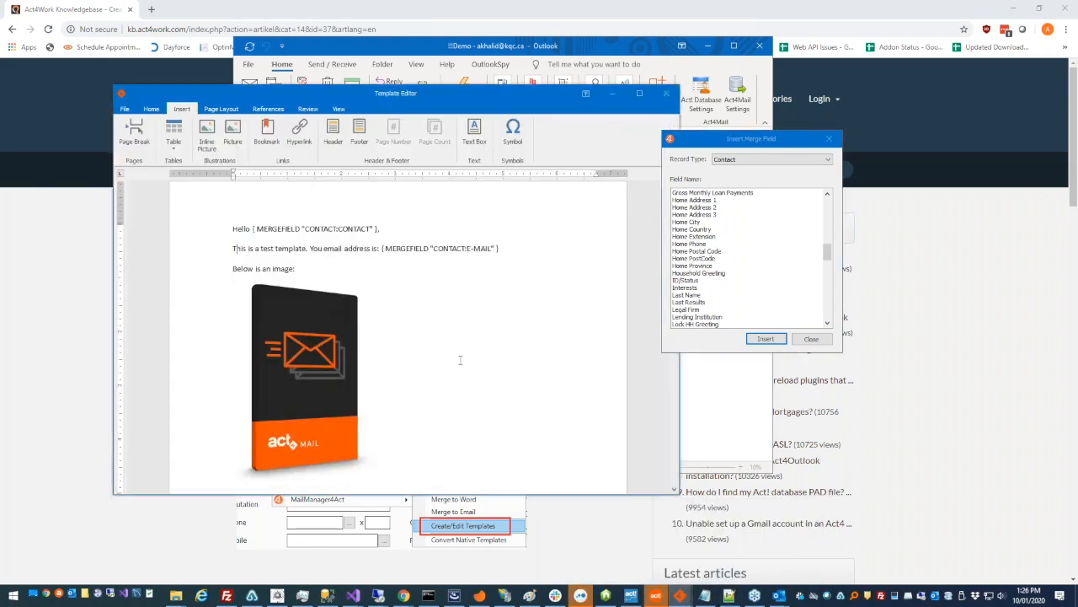
{"action": "left_click", "coordinate": [151, 109]}
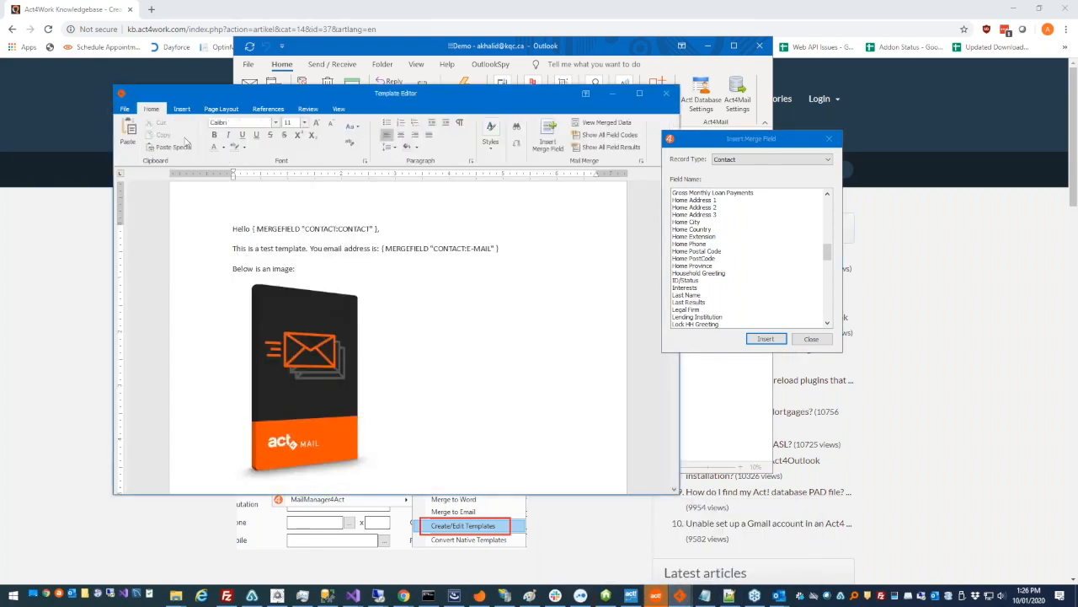
{"action": "left_click", "coordinate": [128, 111]}
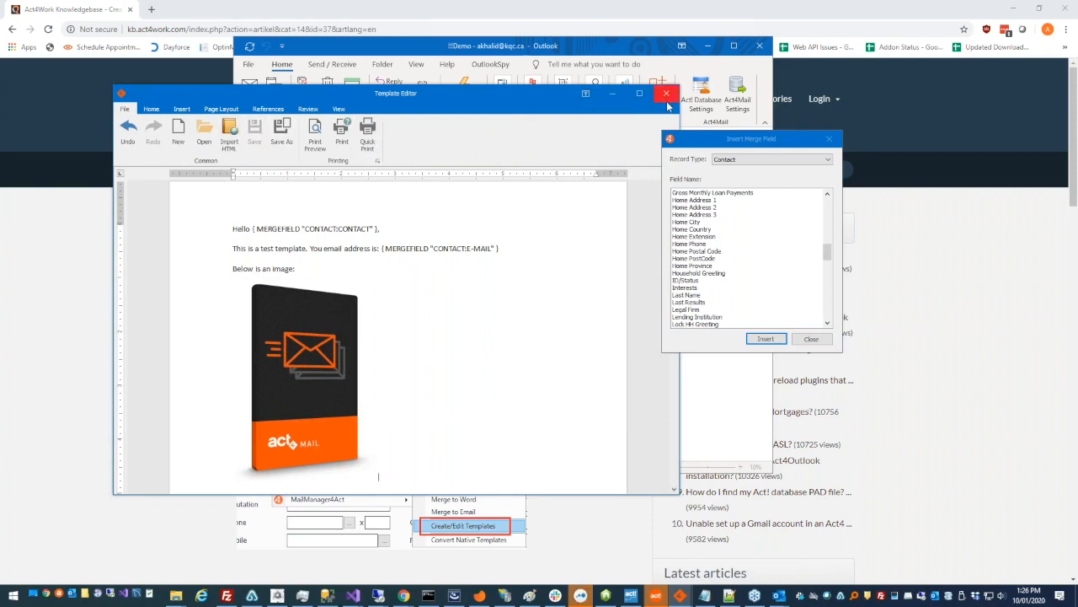
{"action": "left_click", "coordinate": [666, 98]}
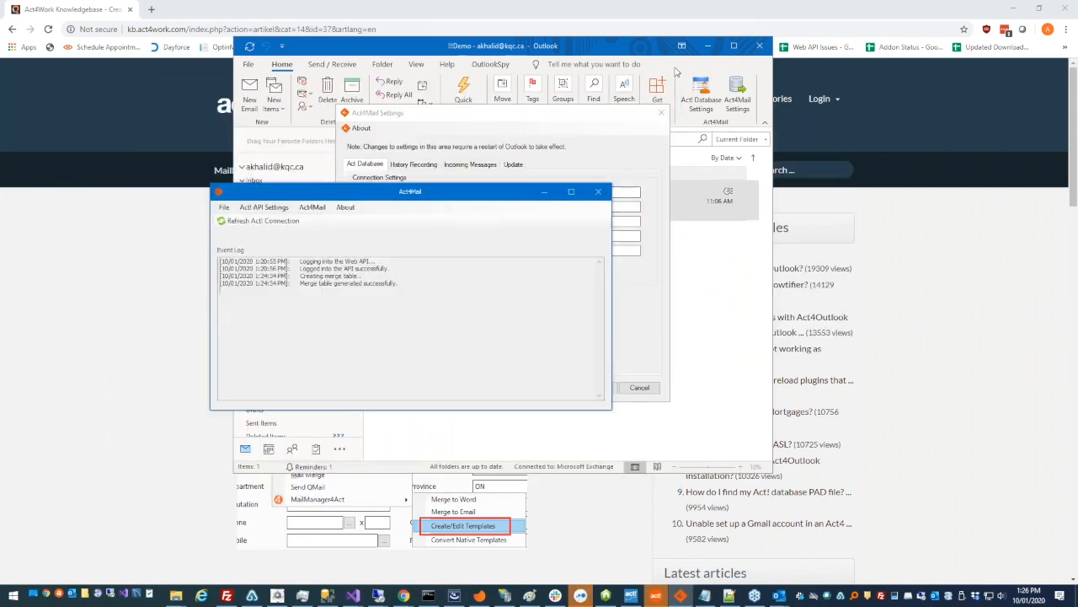
{"action": "left_click", "coordinate": [661, 112]}
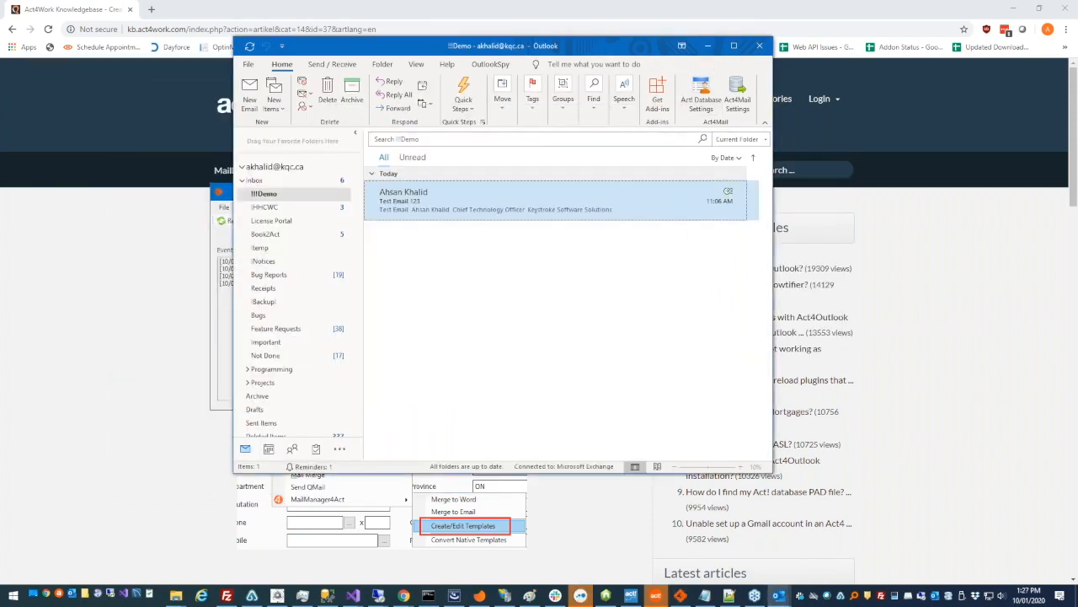
{"action": "left_click", "coordinate": [213, 235]}
Start Write > Merge to Word with the Sample Template.a4tpl template
{"action": "left_click", "coordinate": [311, 207]}
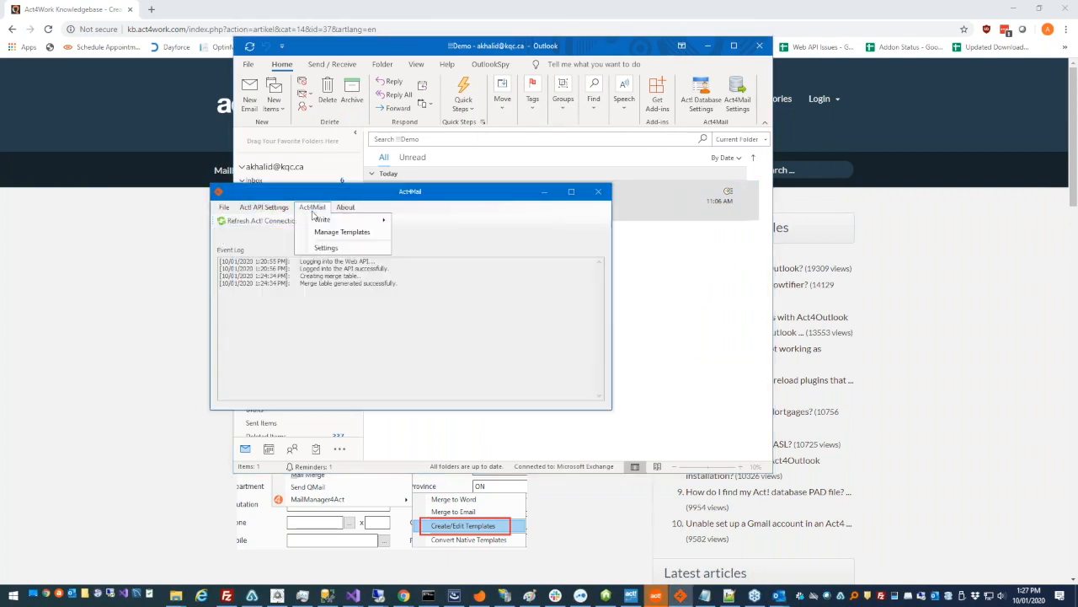
{"action": "mouse_move", "coordinate": [322, 224]}
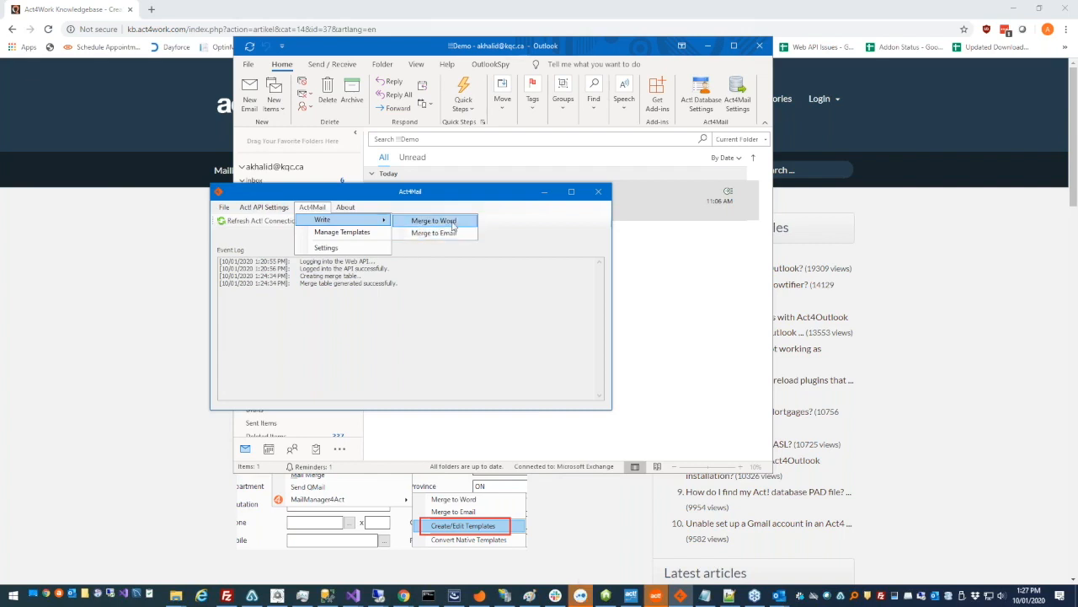
{"action": "left_click", "coordinate": [452, 223]}
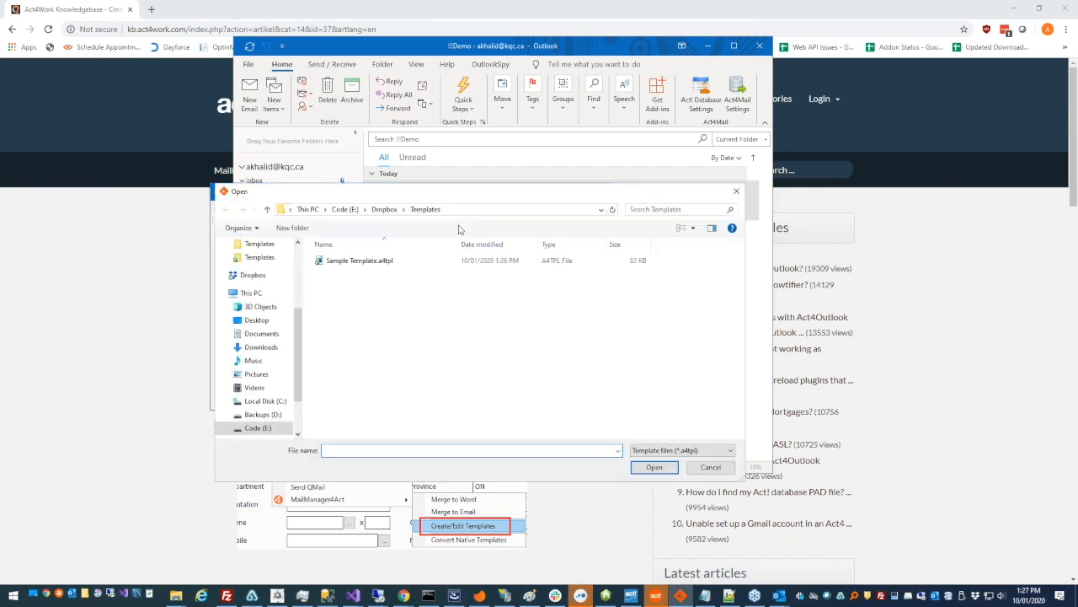
{"action": "left_click", "coordinate": [462, 262]}
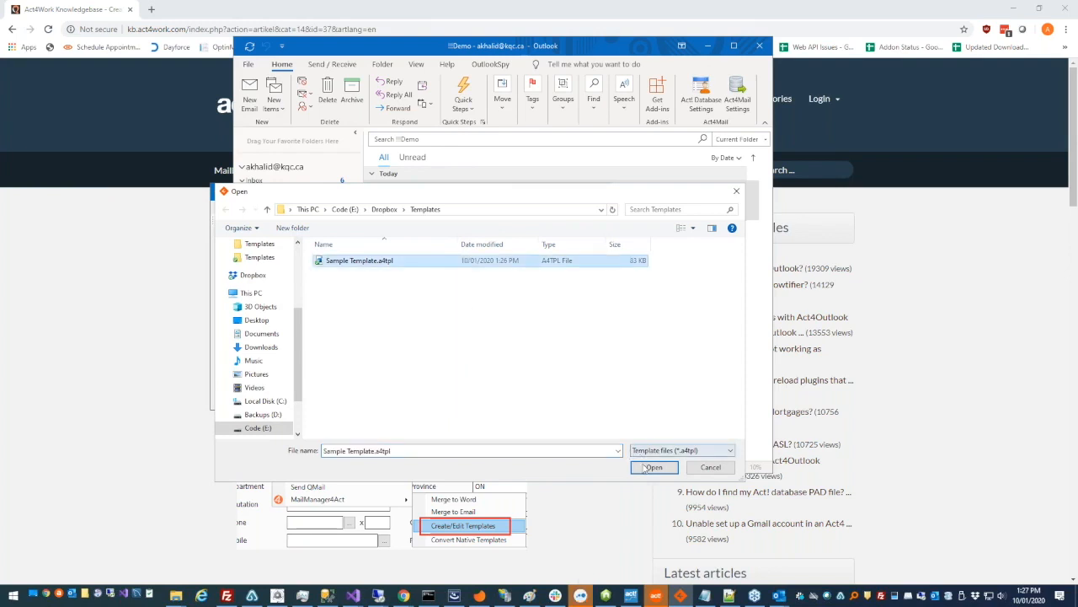
{"action": "key", "text": "Return"}
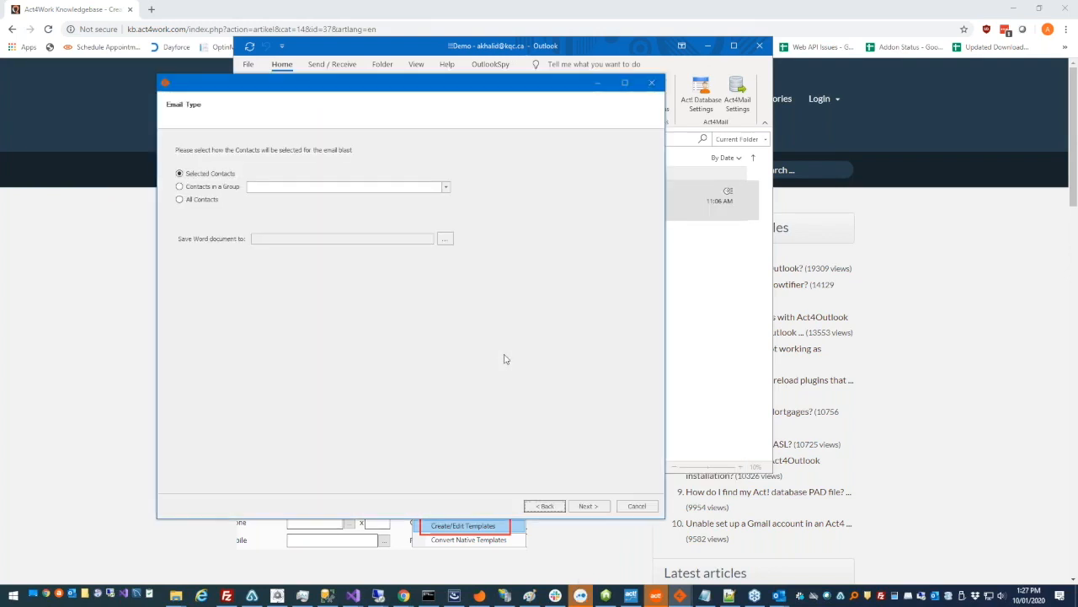
Try the group and all-contacts options, then settle on Selected Contacts
{"action": "left_click", "coordinate": [202, 187]}
{"action": "left_click", "coordinate": [446, 189]}
{"action": "mouse_move", "coordinate": [446, 210]}
{"action": "left_mouse_down"}
{"action": "mouse_move", "coordinate": [446, 230]}
{"action": "mouse_move", "coordinate": [453, 211]}
{"action": "left_mouse_up"}
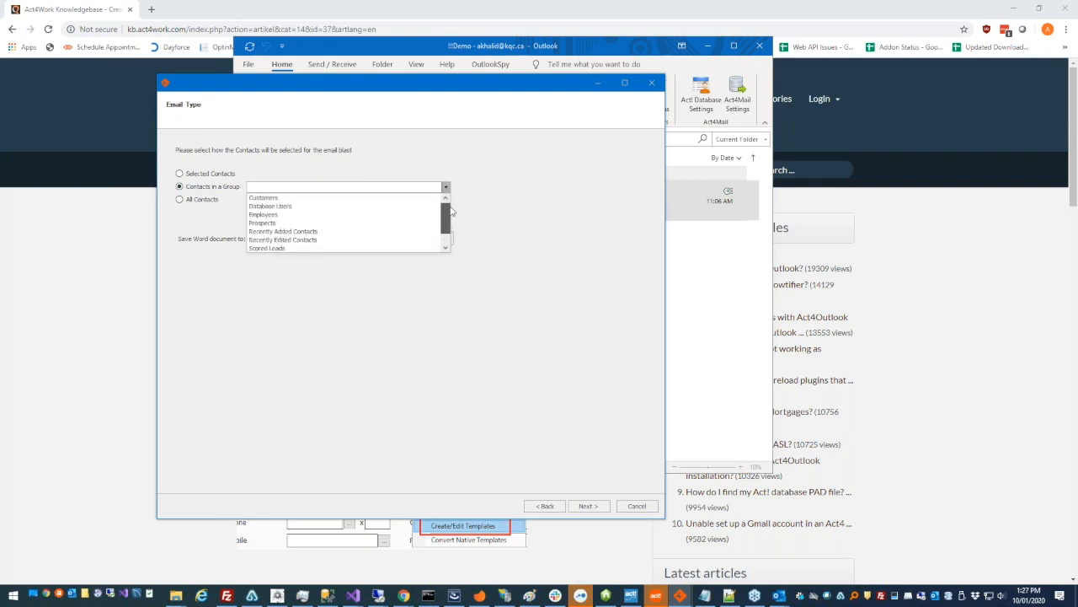
{"action": "left_click", "coordinate": [491, 211]}
{"action": "left_click", "coordinate": [202, 199]}
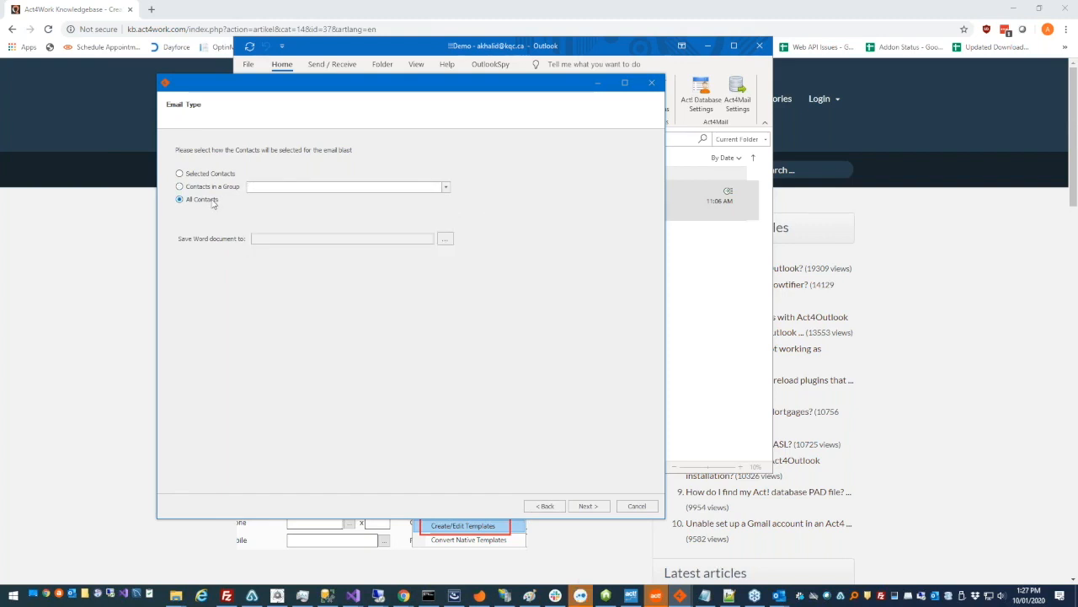
{"action": "left_click", "coordinate": [224, 175]}
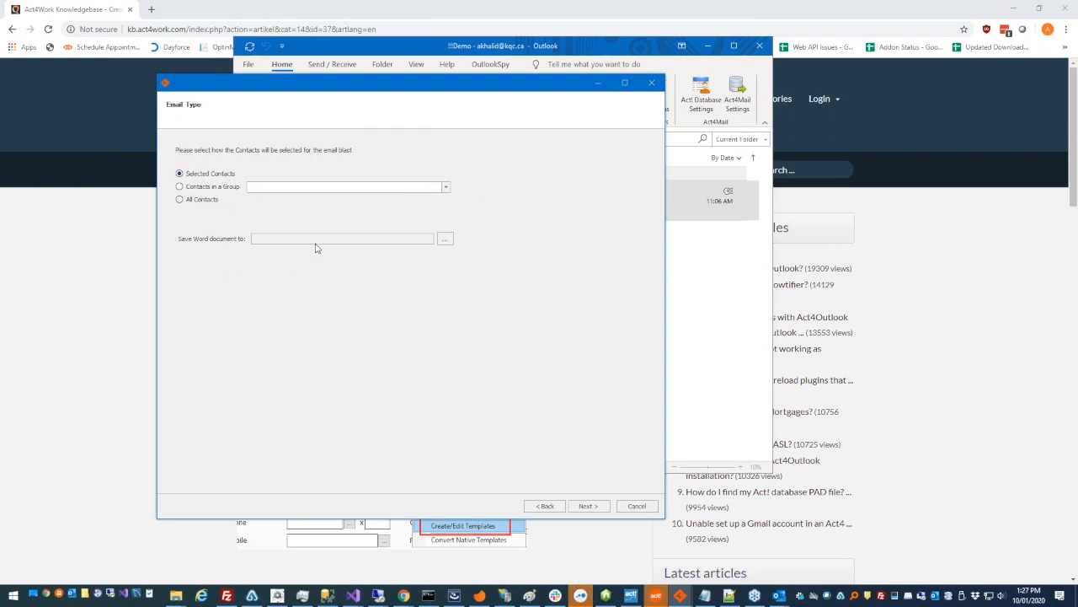
Set the Word output to replace Desktop\test.doc and continue to contact selection
{"action": "left_click", "coordinate": [445, 242]}
{"action": "left_click", "coordinate": [325, 165]}
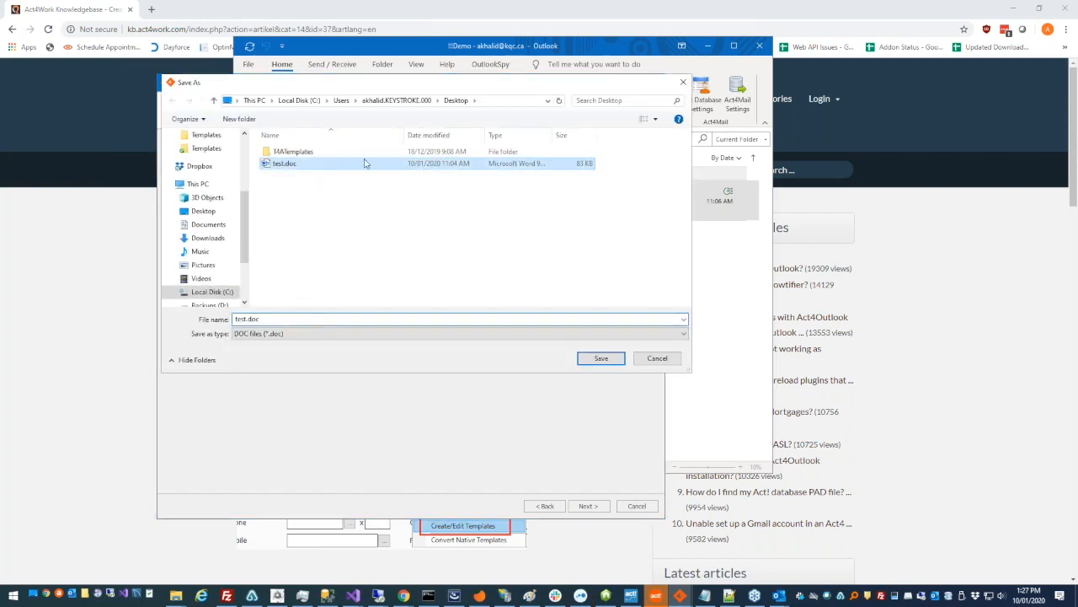
{"action": "left_click", "coordinate": [600, 358]}
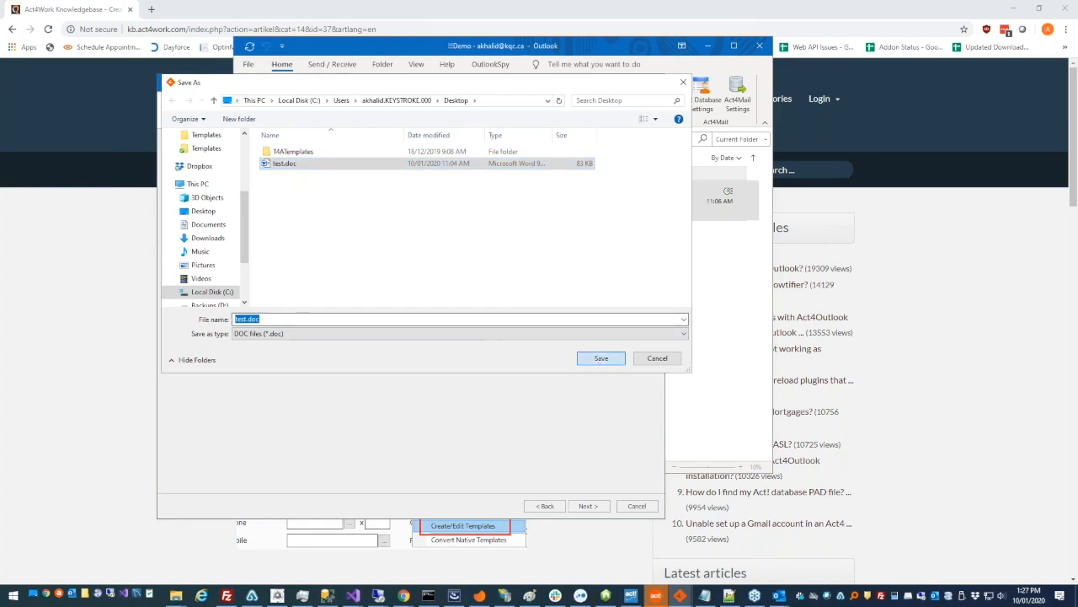
{"action": "left_click", "coordinate": [566, 300]}
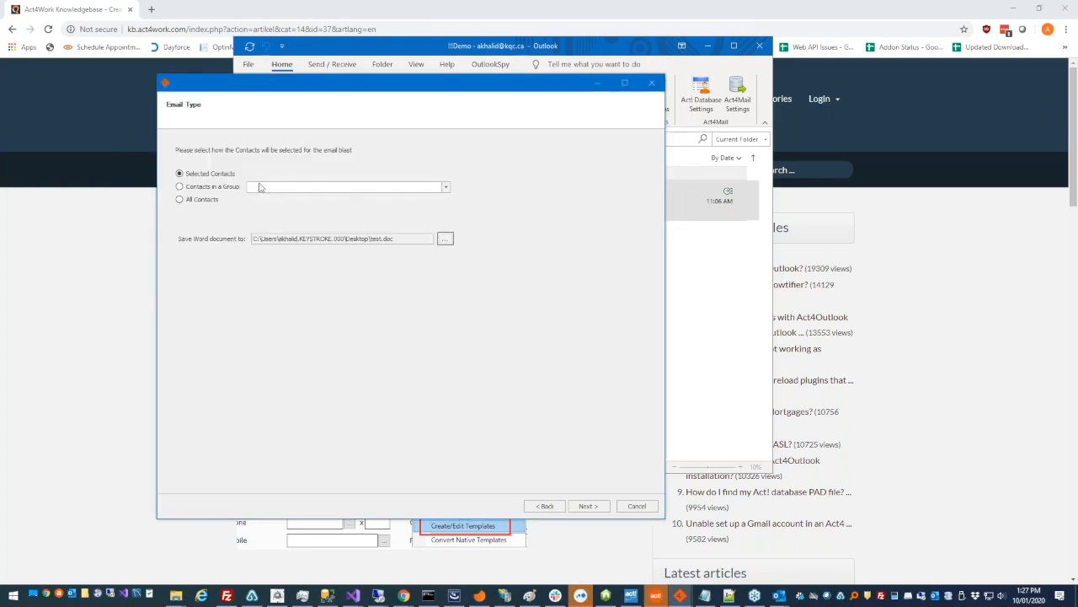
{"action": "left_click", "coordinate": [587, 507]}
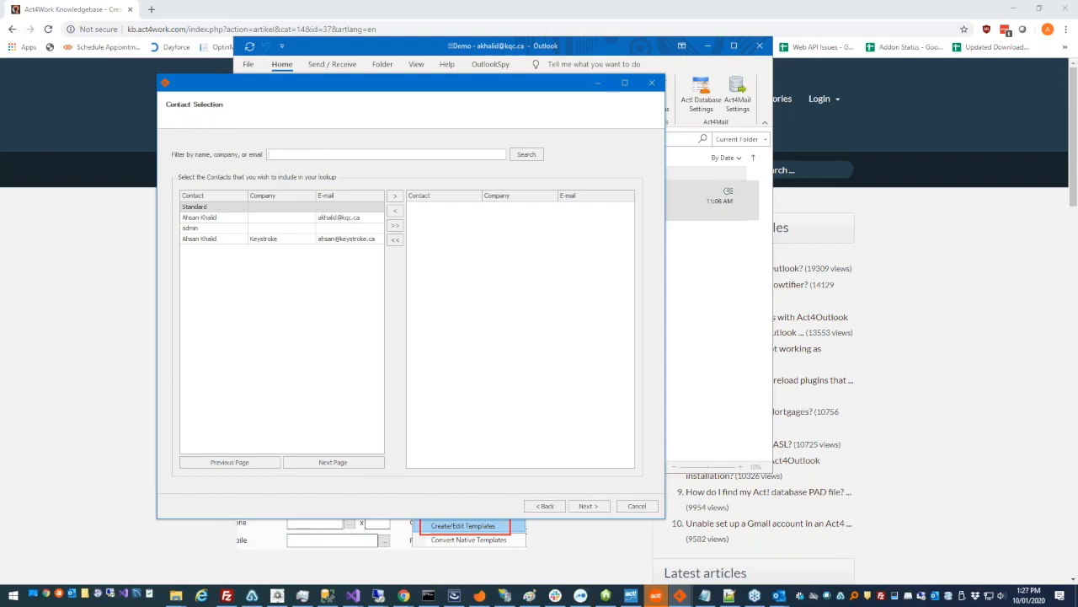
Filter the contacts, add the Keystroke contact to the selection, and continue to History Recording
{"action": "type", "text": "hsan"}
{"action": "key", "text": "ctrl+a"}
{"action": "left_click", "coordinate": [269, 240]}
{"action": "left_click", "coordinate": [395, 197]}
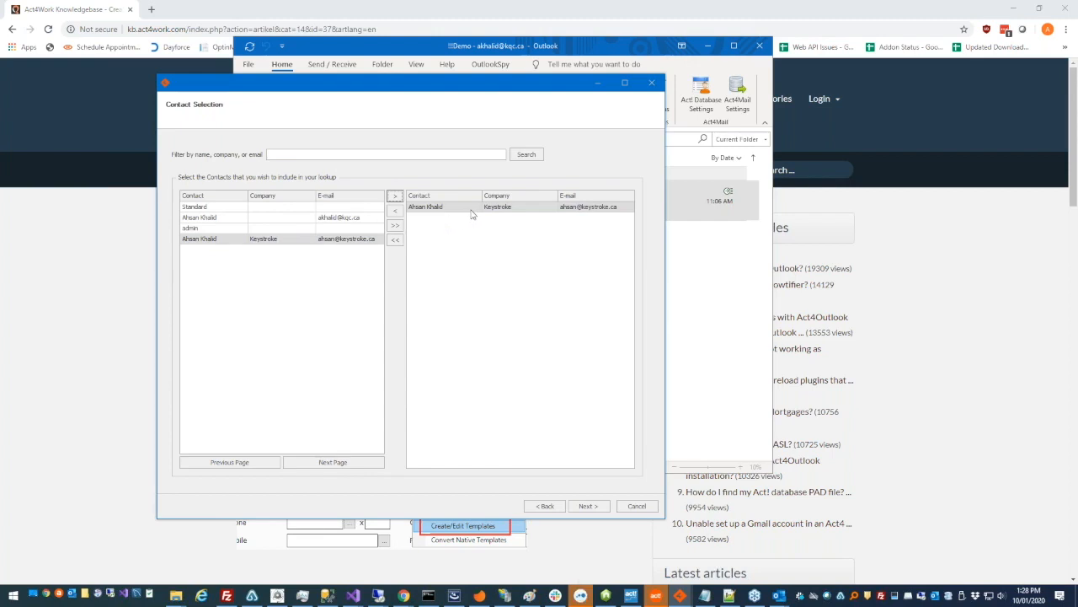
{"action": "left_click", "coordinate": [315, 322]}
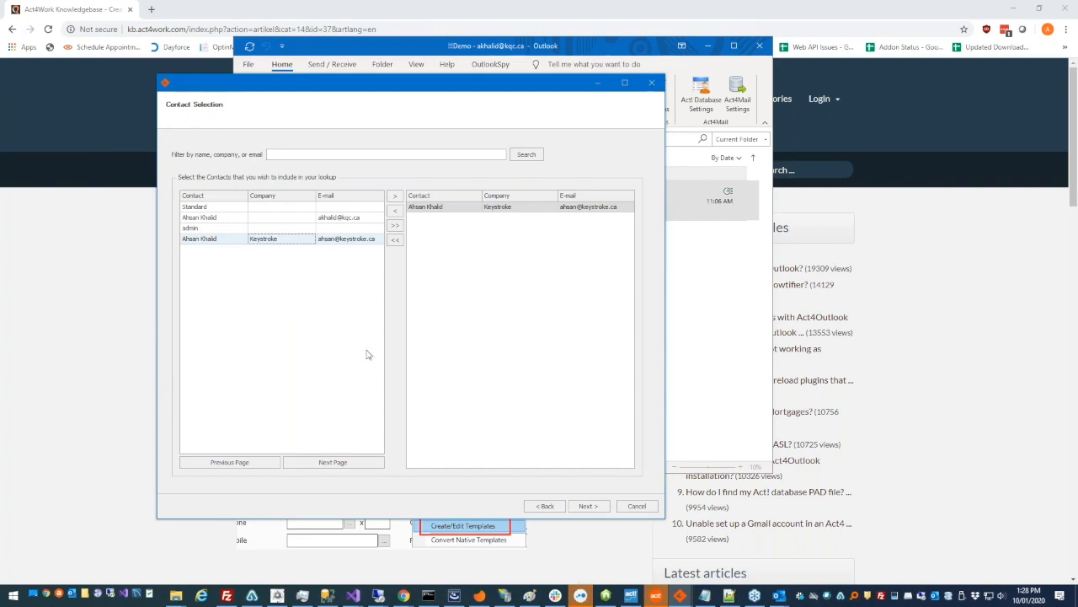
{"action": "left_click", "coordinate": [309, 465]}
{"action": "left_click", "coordinate": [262, 463]}
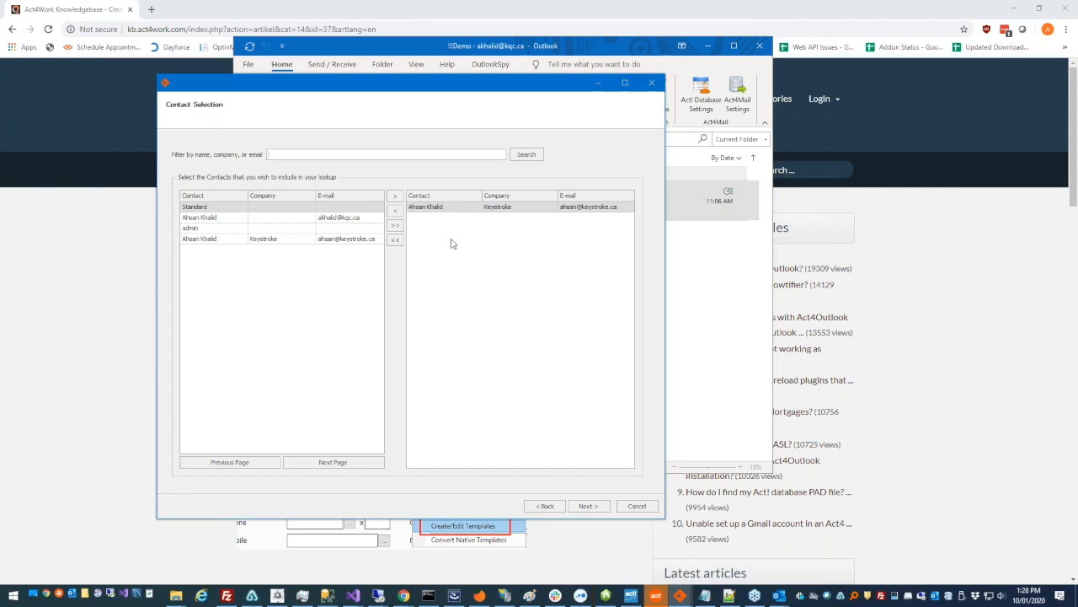
{"action": "left_click", "coordinate": [581, 506]}
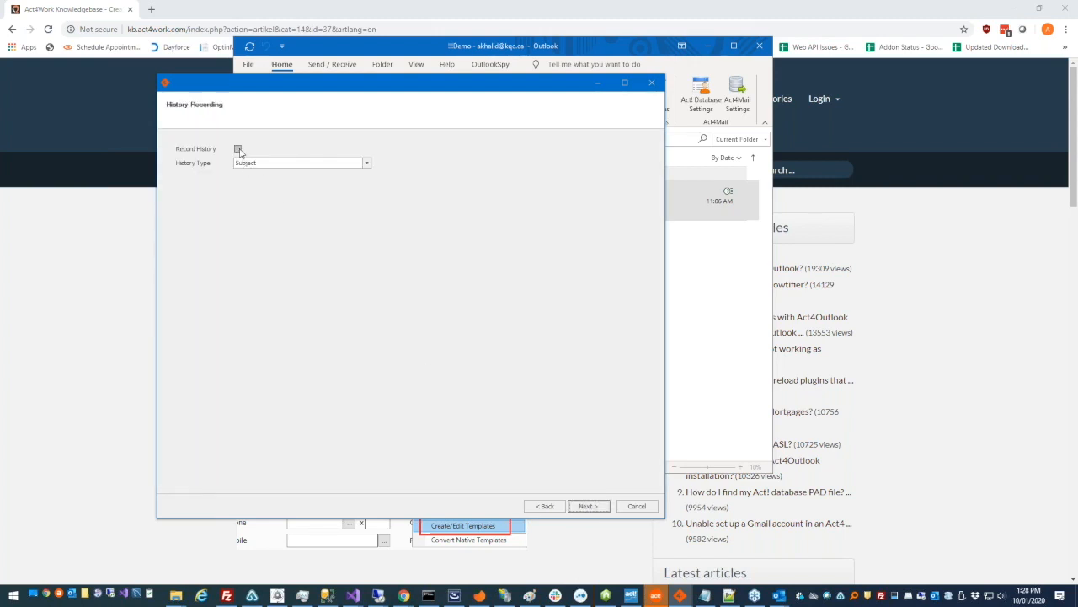
Turn on Record History with History Type 'Subject, body, and attachments'
{"action": "left_click", "coordinate": [237, 148]}
{"action": "left_click", "coordinate": [247, 163]}
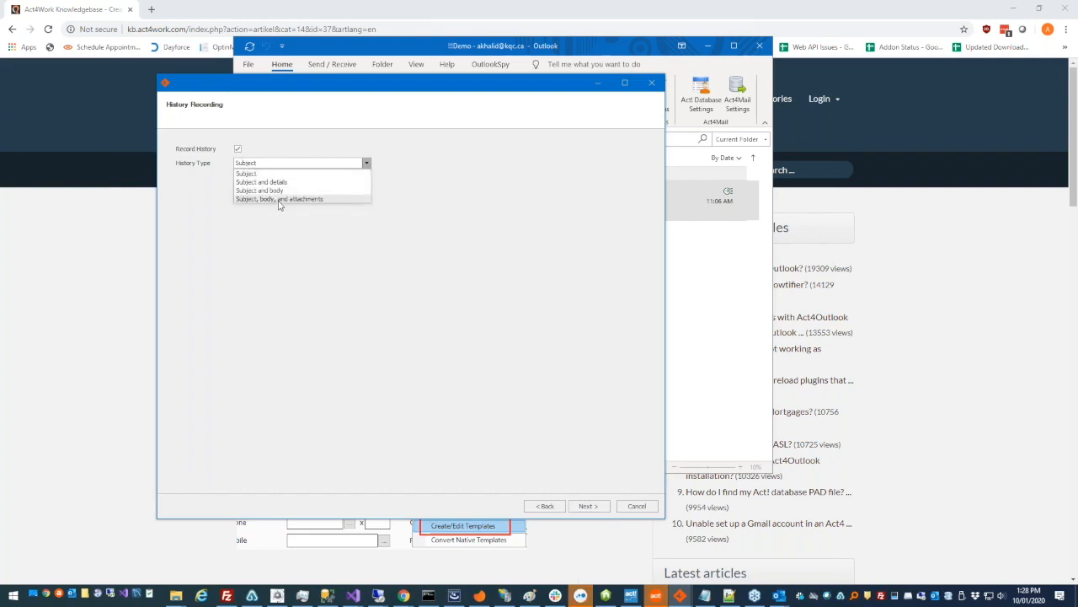
{"action": "left_click", "coordinate": [279, 200]}
Confirm the one listed contact and send the merge to Word
{"action": "left_click", "coordinate": [587, 505]}
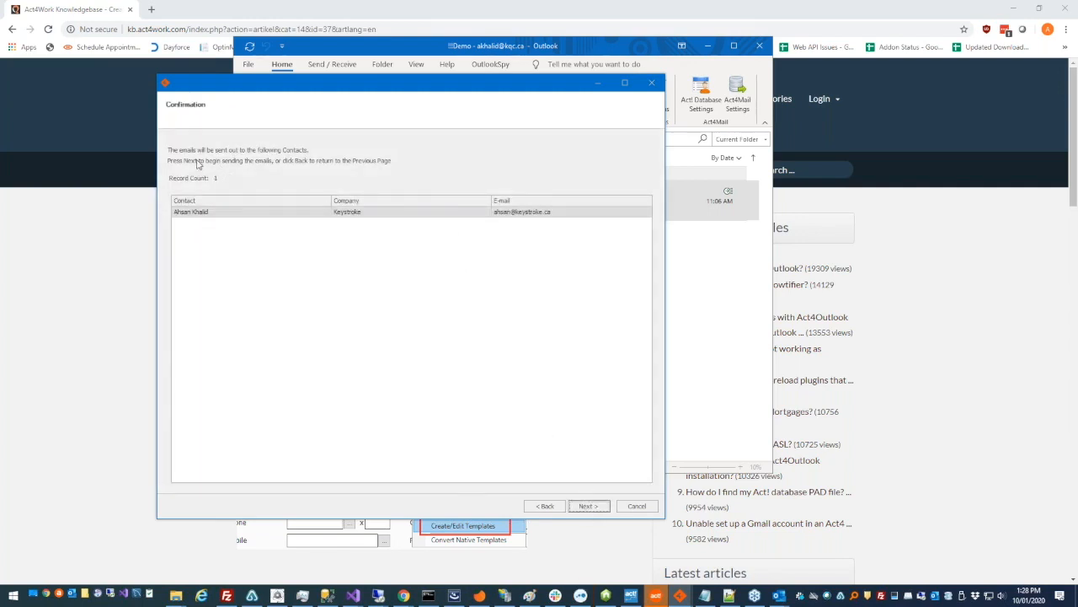
{"action": "left_click", "coordinate": [550, 213]}
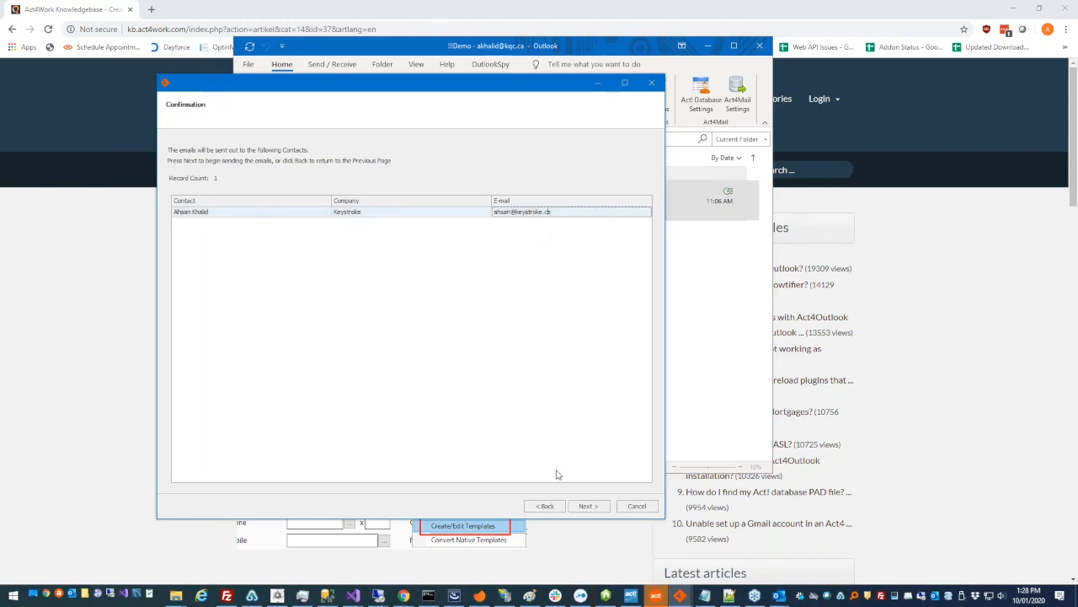
{"action": "left_click", "coordinate": [587, 506]}
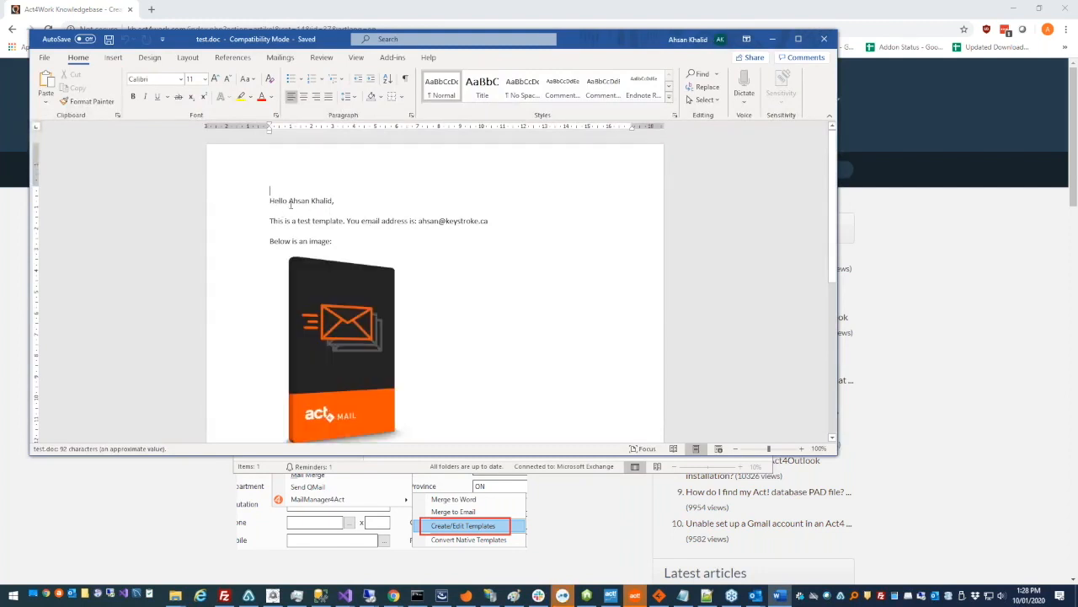
Check the merged greeting name, e-mail address line and product image in test.doc
{"action": "left_click_drag", "start_coordinate": [289, 202], "coordinate": [331, 203]}
{"action": "left_click_drag", "start_coordinate": [274, 221], "coordinate": [497, 225]}
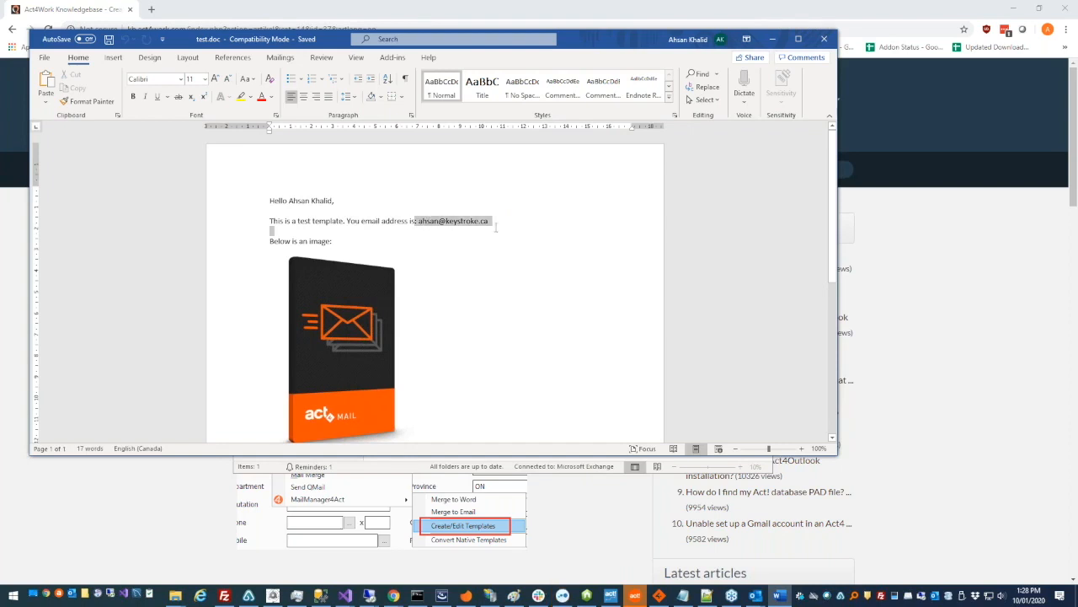
{"action": "left_click", "coordinate": [497, 251]}
{"action": "scroll", "coordinate": [493, 259], "scroll_direction": "down", "scroll_amount": 2}
{"action": "scroll", "coordinate": [489, 265], "scroll_direction": "up", "scroll_amount": 2}
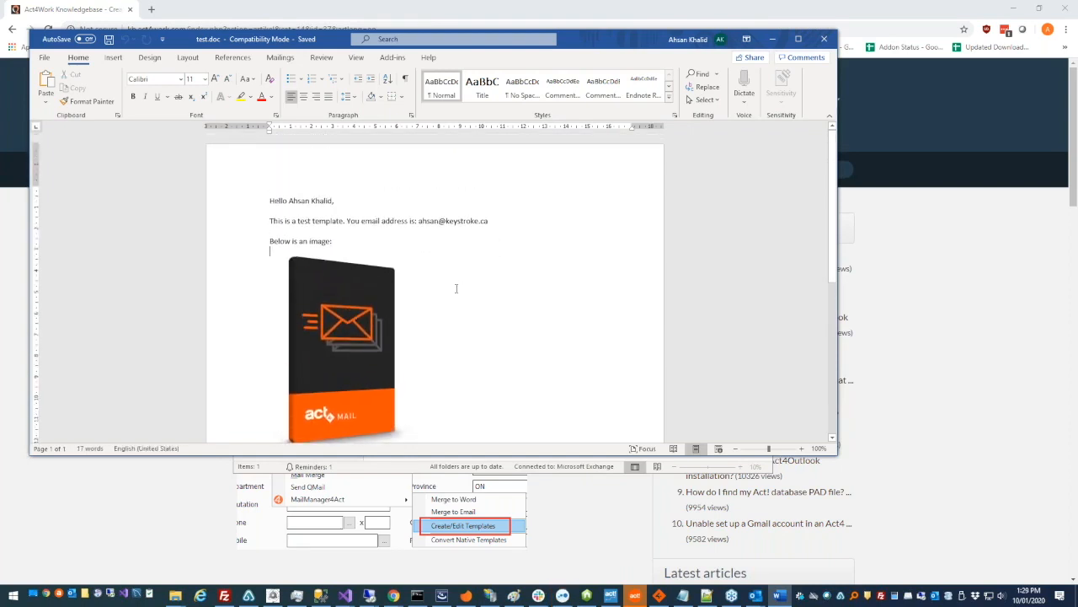
Close Word and start Merge to Email with Sample Template.a4tpl
{"action": "left_click_drag", "start_coordinate": [655, 46], "coordinate": [805, 43]}
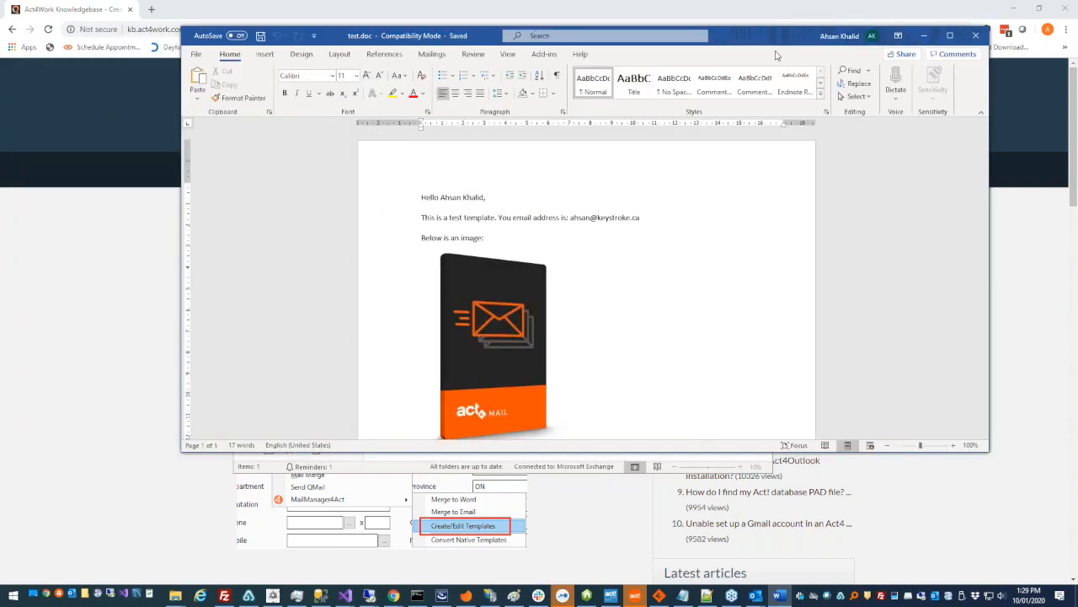
{"action": "left_click", "coordinate": [974, 38]}
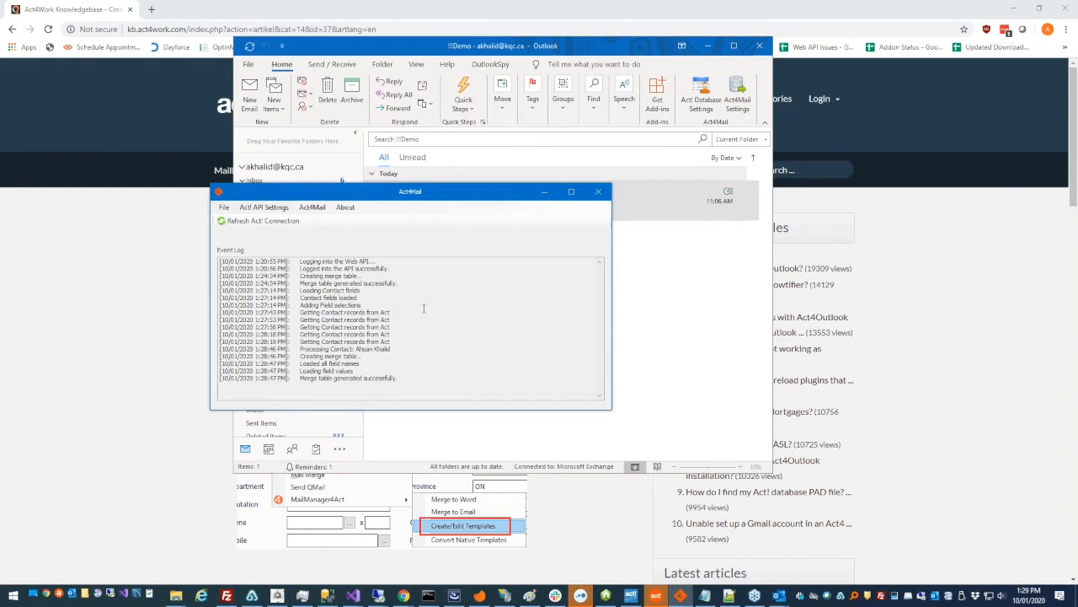
{"action": "left_click", "coordinate": [312, 207]}
{"action": "mouse_move", "coordinate": [338, 223]}
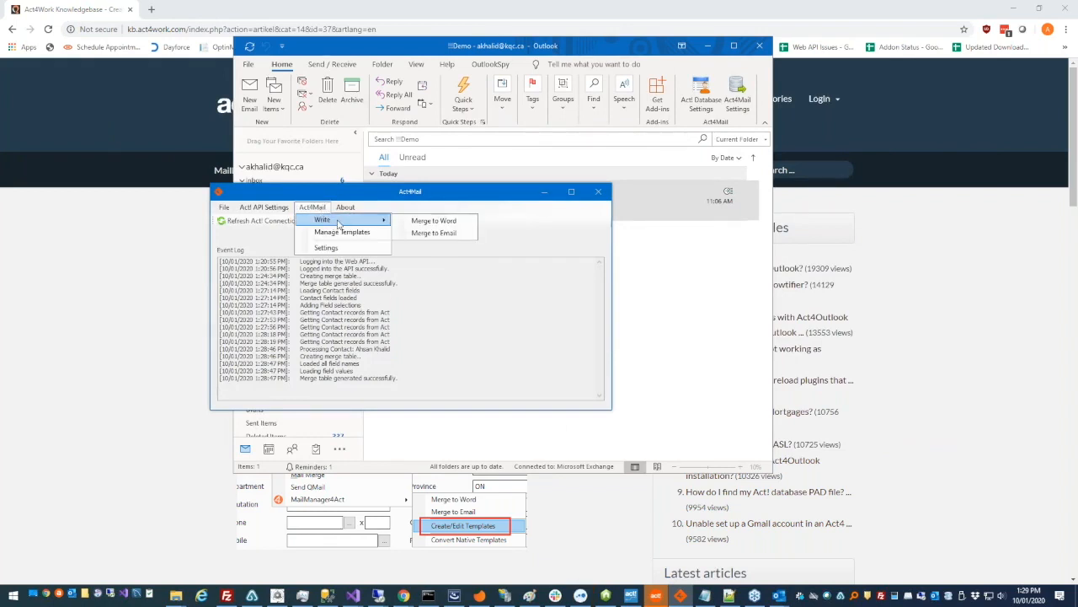
{"action": "left_click", "coordinate": [455, 236]}
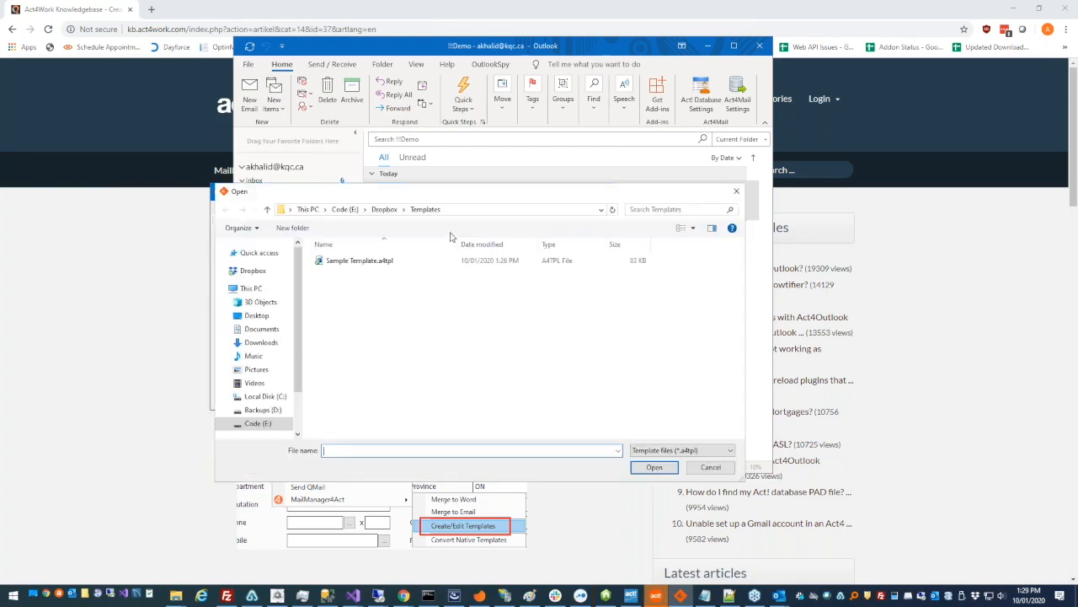
{"action": "left_click", "coordinate": [476, 262]}
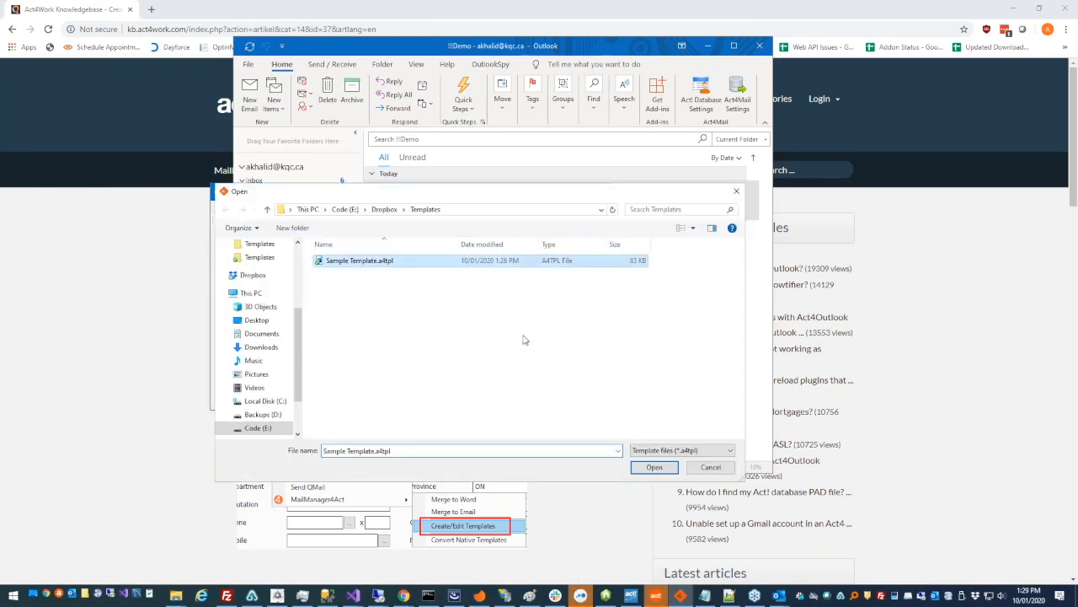
{"action": "left_click", "coordinate": [654, 467]}
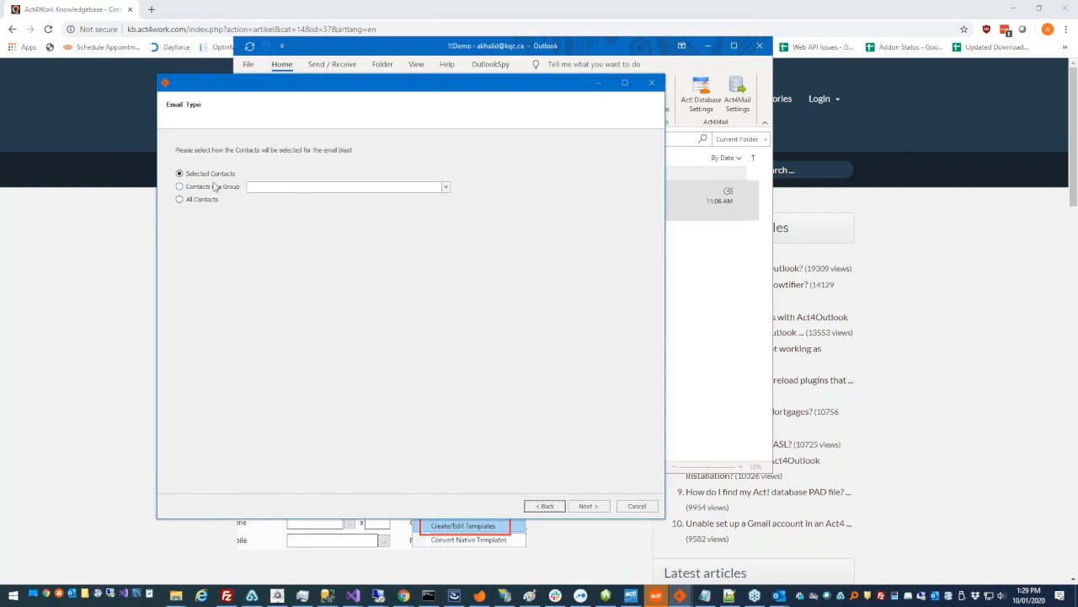
Keep Selected Contacts as the way recipients are chosen
{"action": "left_click", "coordinate": [237, 192]}
{"action": "left_click", "coordinate": [254, 191]}
{"action": "left_click", "coordinate": [254, 191]}
{"action": "left_click", "coordinate": [225, 177]}
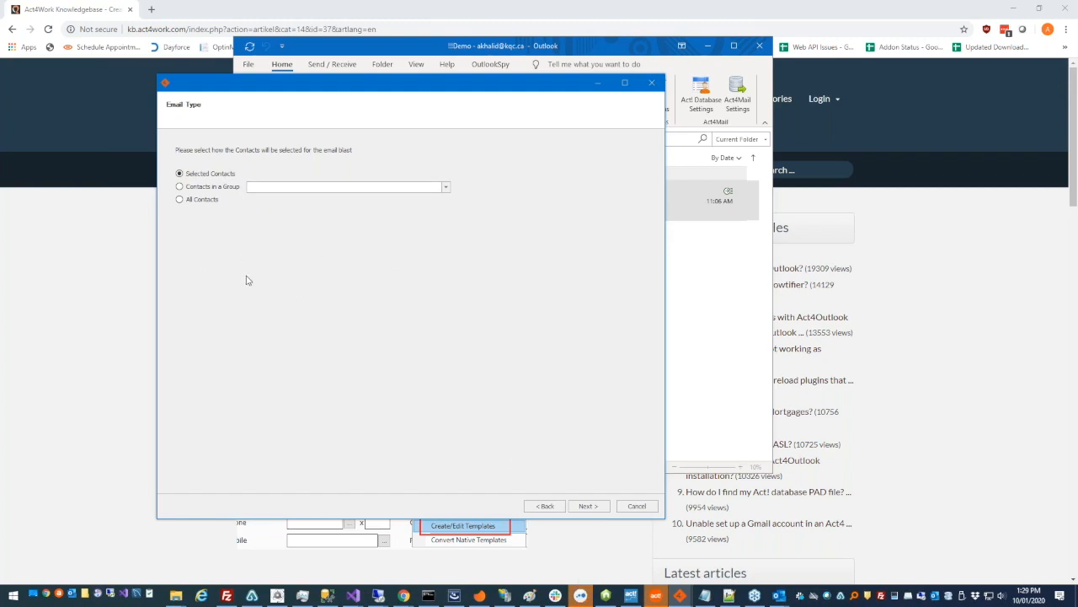
{"action": "left_click", "coordinate": [588, 507]}
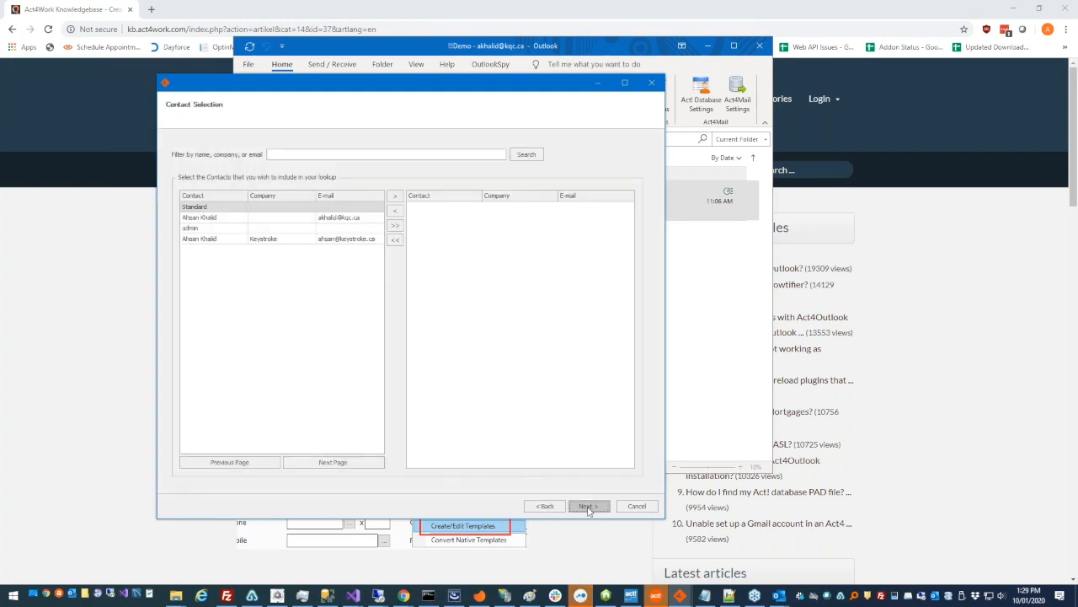
Add the contact with no company as the recipient and keep Send Now
{"action": "left_click", "coordinate": [325, 217]}
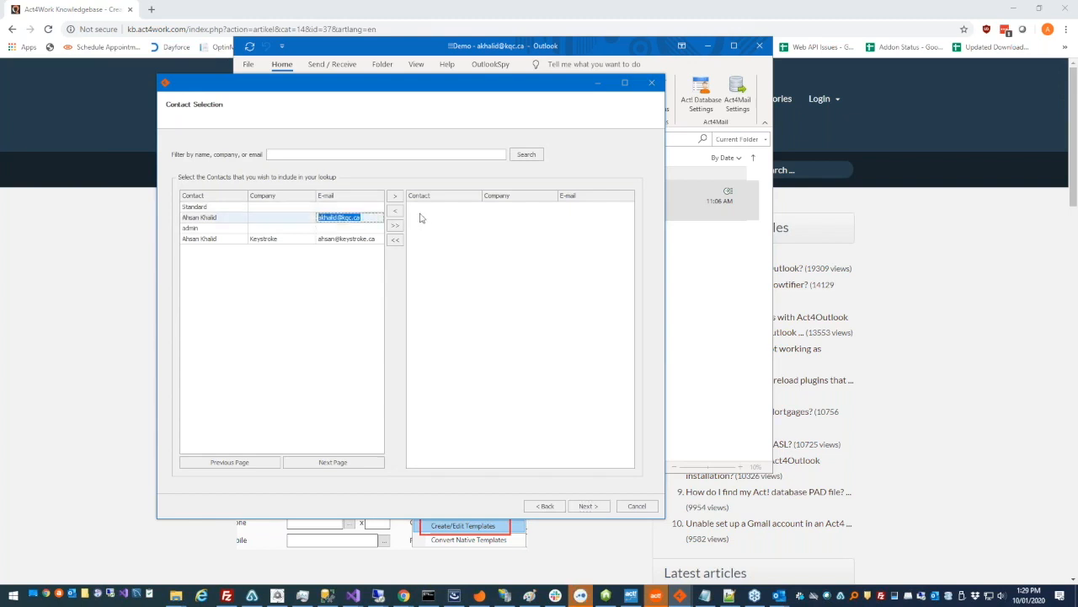
{"action": "left_click", "coordinate": [395, 195]}
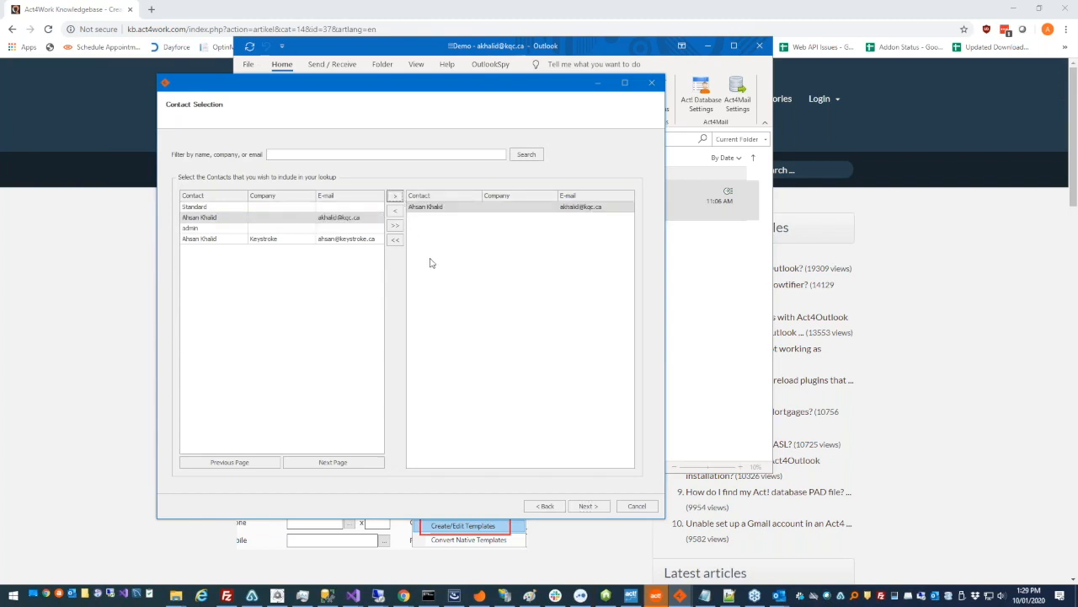
{"action": "left_click", "coordinate": [588, 506]}
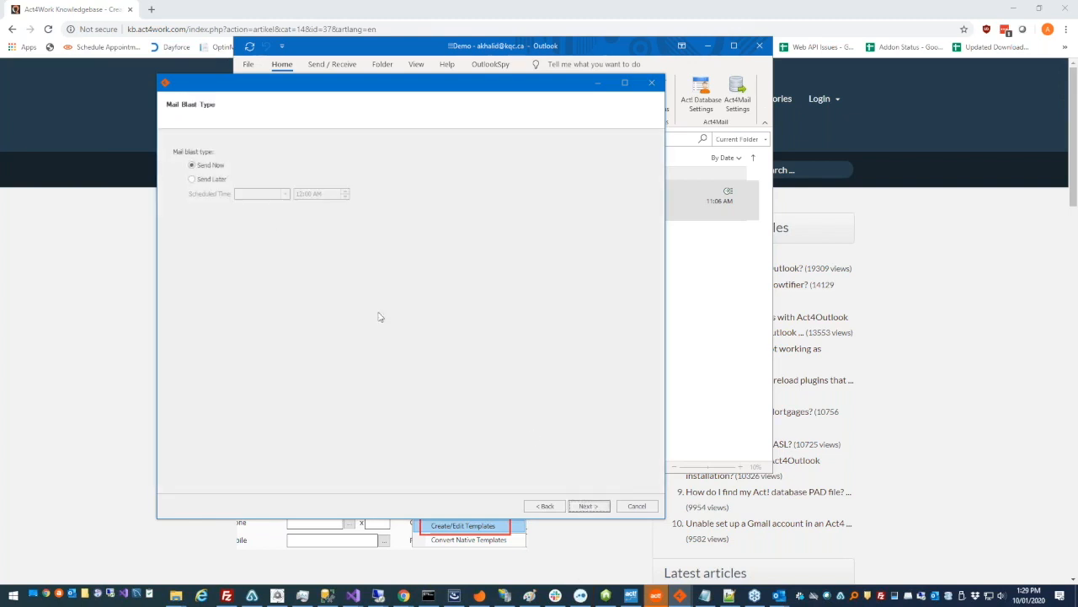
{"action": "left_click", "coordinate": [587, 506]}
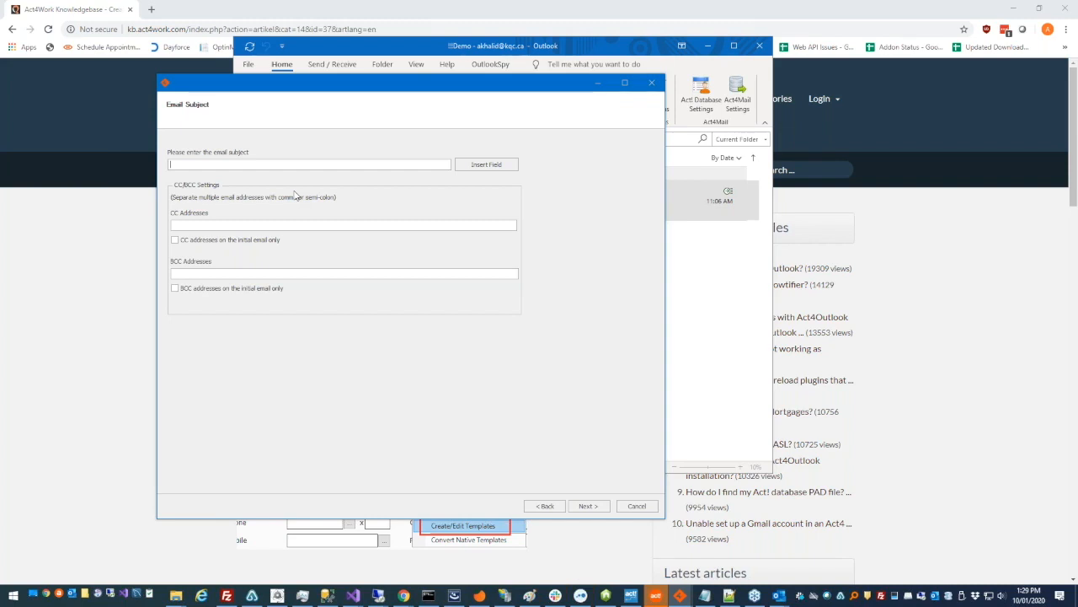
Set the email subject to 'Hello <CONTACT:CONTACT>' using the Contact merge field
{"action": "type", "text": "Hello"}
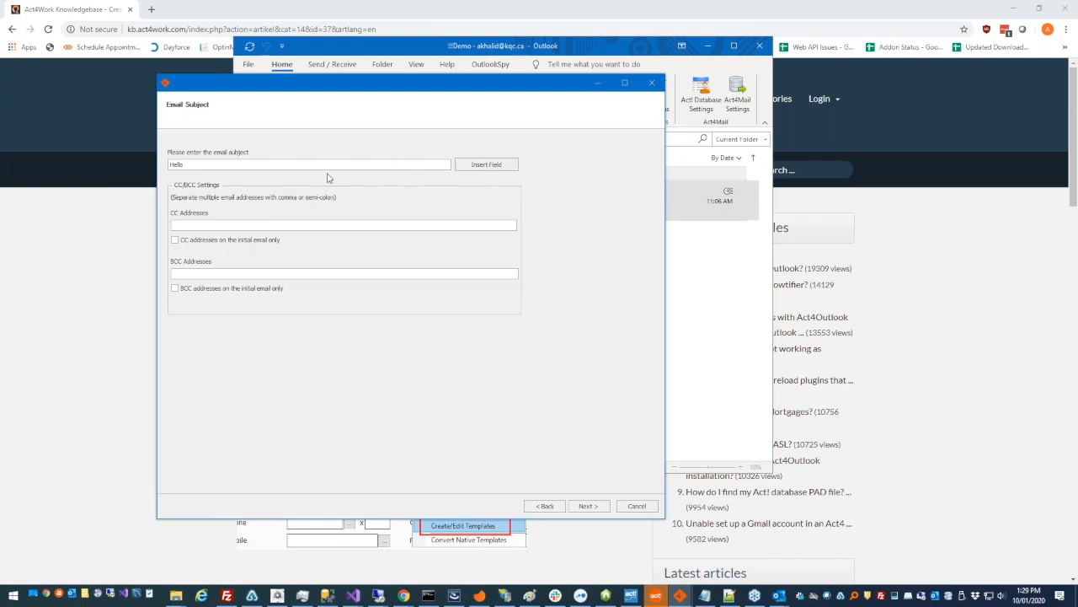
{"action": "left_click", "coordinate": [468, 166]}
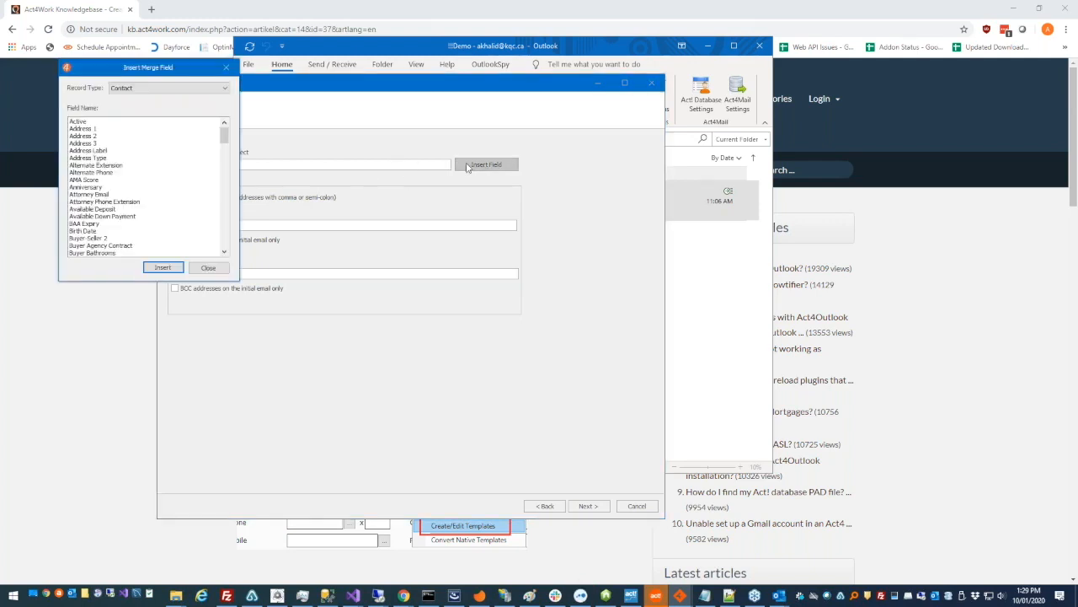
{"action": "scroll", "coordinate": [440, 196], "scroll_direction": "down", "scroll_amount": 10}
{"action": "left_click", "coordinate": [440, 195]}
{"action": "scroll", "coordinate": [438, 248], "scroll_direction": "down", "scroll_amount": 3}
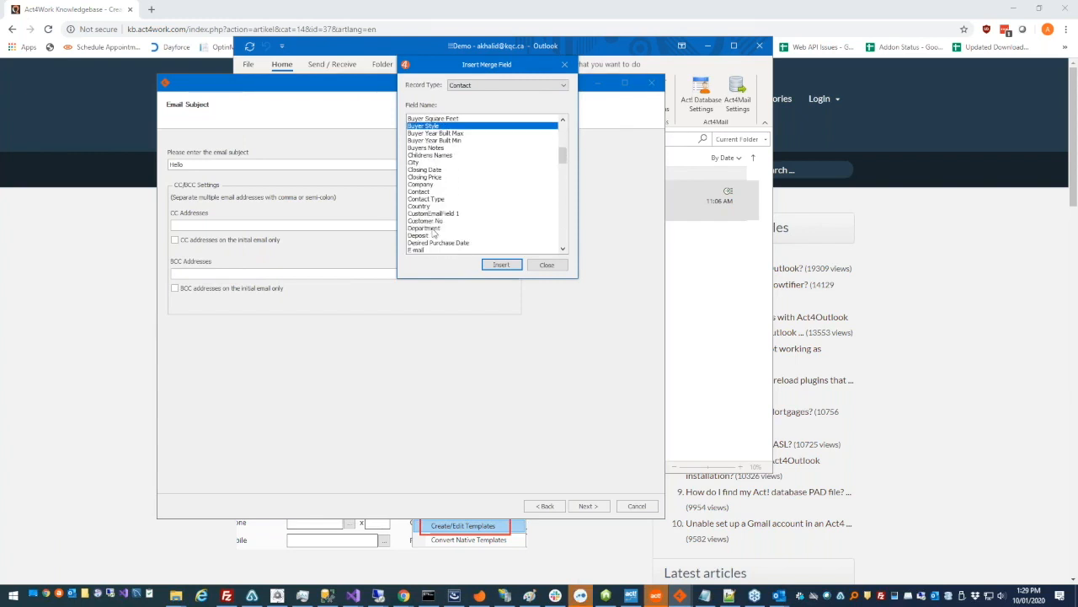
{"action": "double_click", "coordinate": [432, 192]}
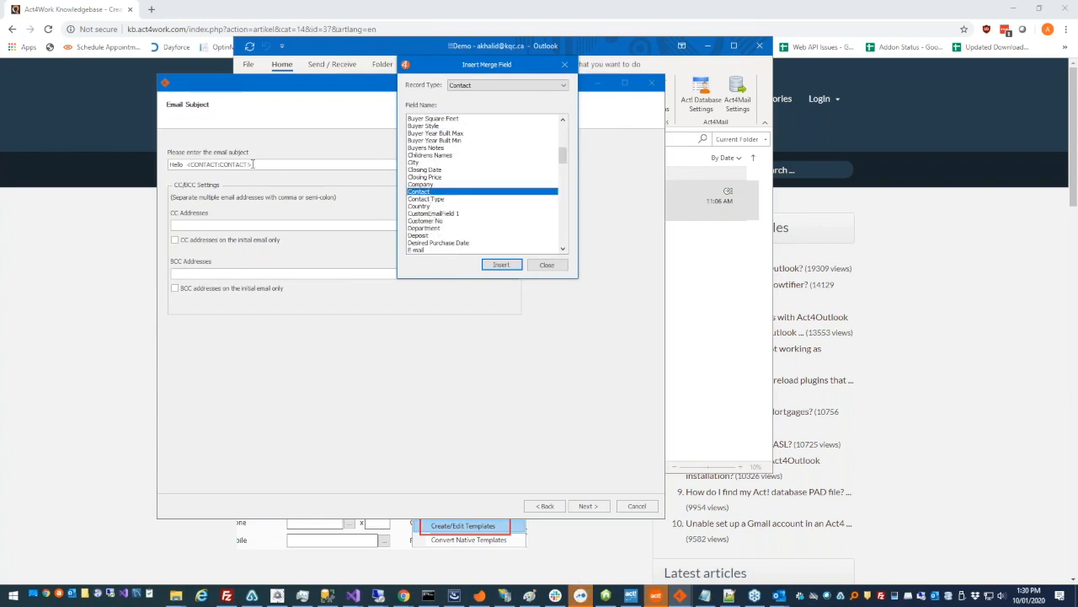
{"action": "left_click", "coordinate": [217, 162]}
{"action": "left_click_drag", "start_coordinate": [186, 166], "coordinate": [252, 164]}
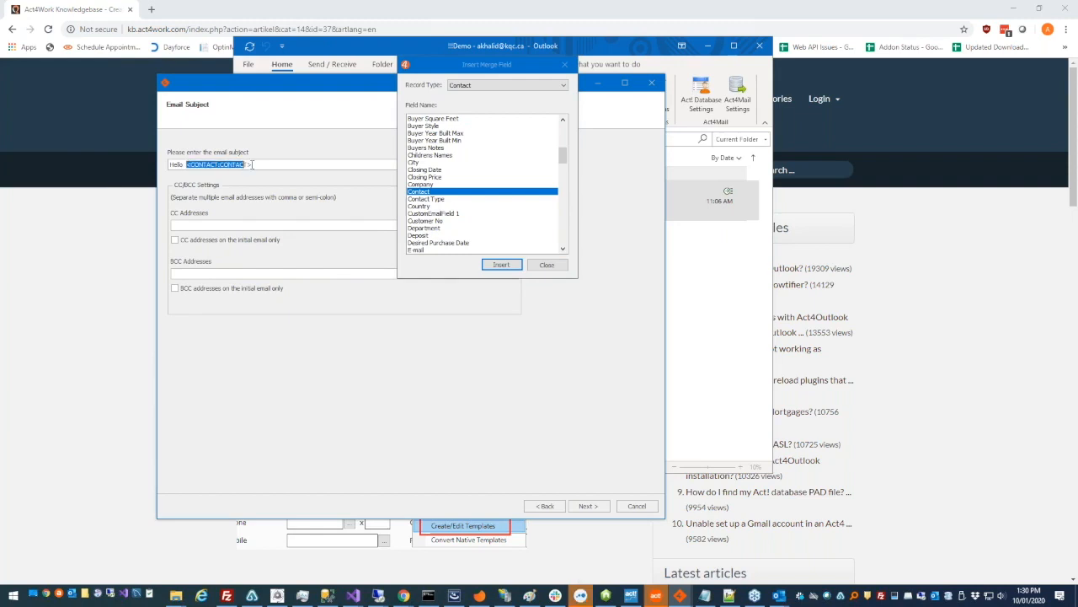
{"action": "left_click", "coordinate": [539, 266]}
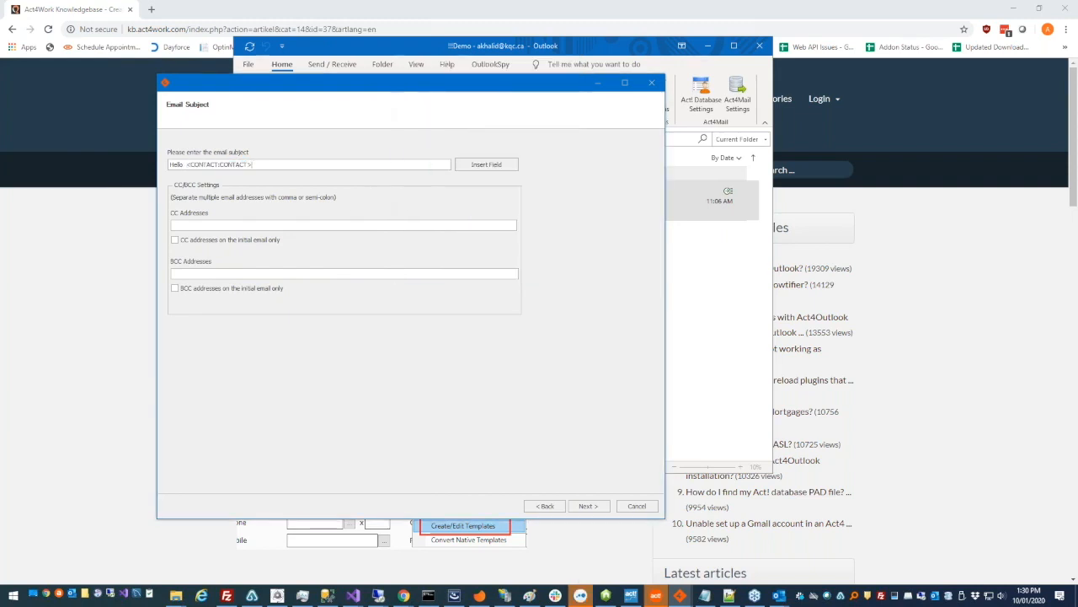
{"action": "left_click_drag", "start_coordinate": [252, 165], "coordinate": [190, 165]}
{"action": "left_click", "coordinate": [175, 167]}
Enter two CC e-mail addresses separated by a semicolon
{"action": "left_click", "coordinate": [221, 225]}
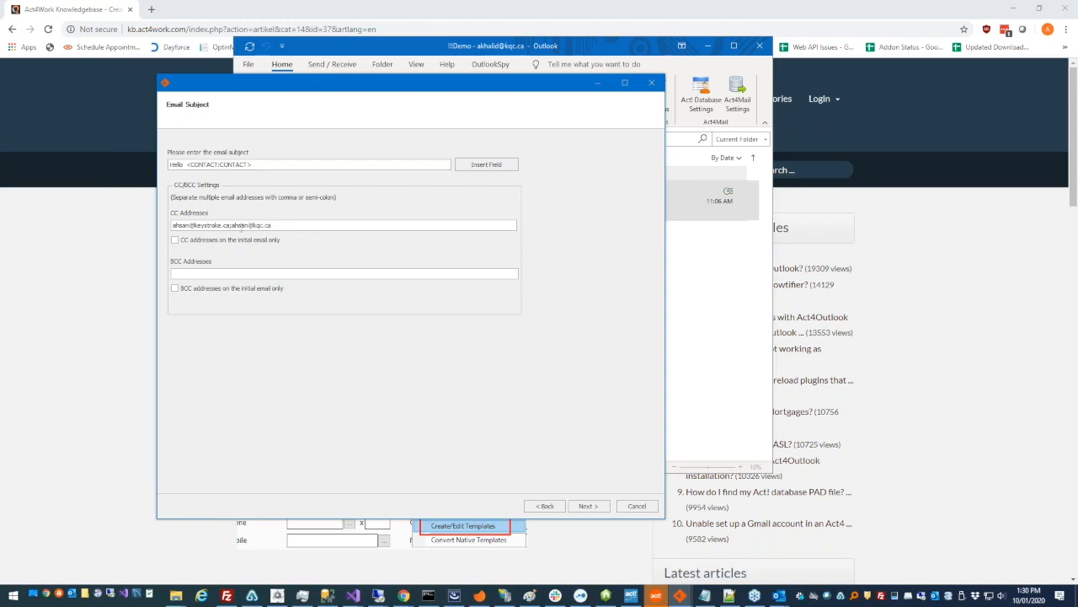
Adjust the CC first-email-only option and advance to the Email Delivery page
{"action": "left_click_drag", "start_coordinate": [233, 226], "coordinate": [230, 226]}
{"action": "left_click", "coordinate": [174, 239]}
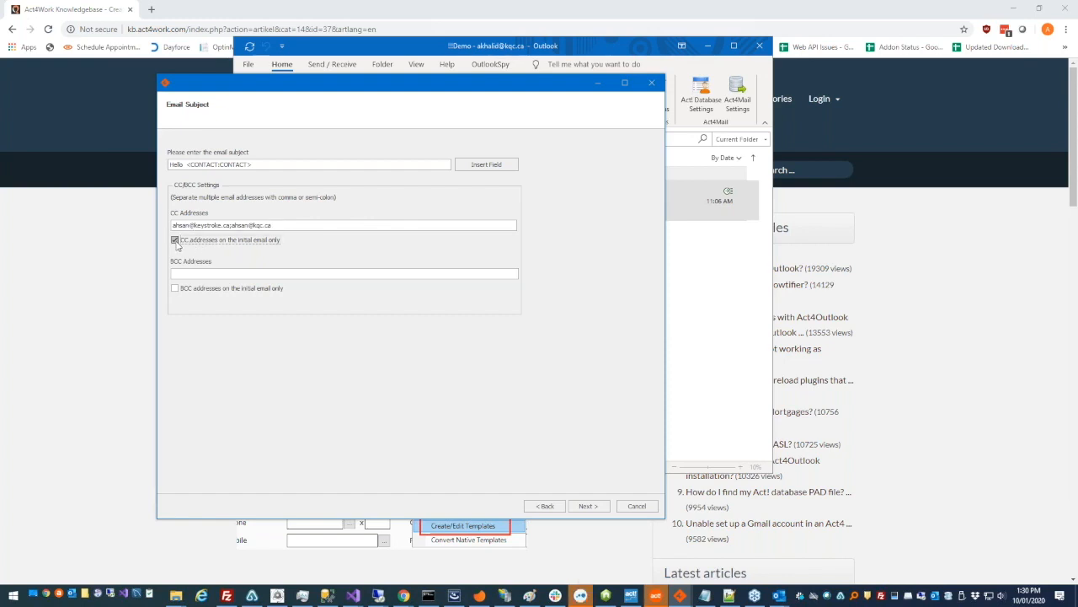
{"action": "left_click_drag", "start_coordinate": [273, 226], "coordinate": [194, 227]}
{"action": "left_click", "coordinate": [190, 242]}
{"action": "key", "text": "shift+Tab"}
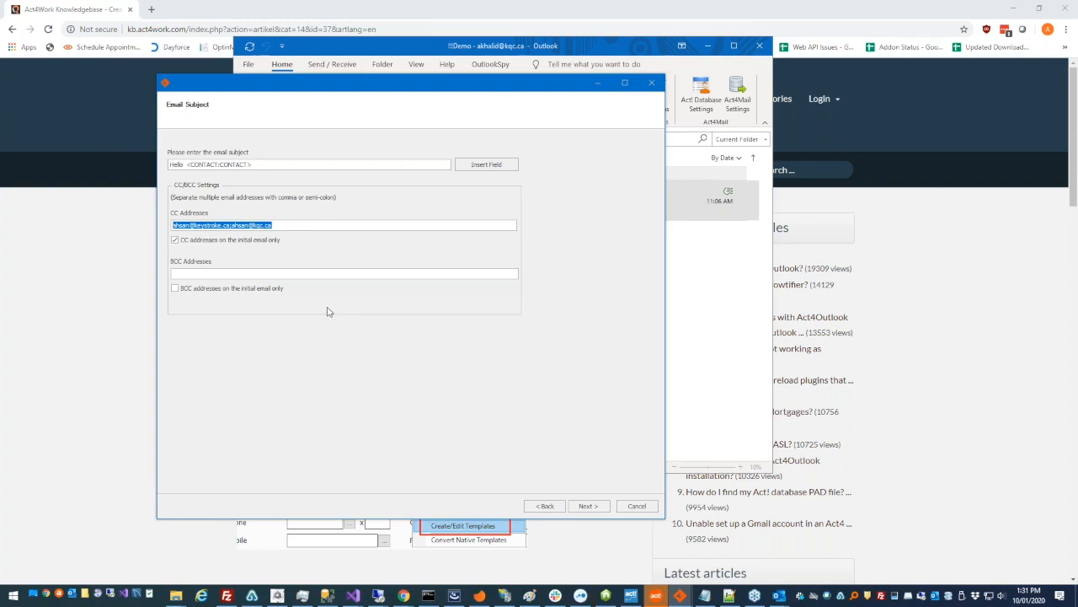
{"action": "left_click", "coordinate": [587, 507]}
{"action": "left_click", "coordinate": [587, 507]}
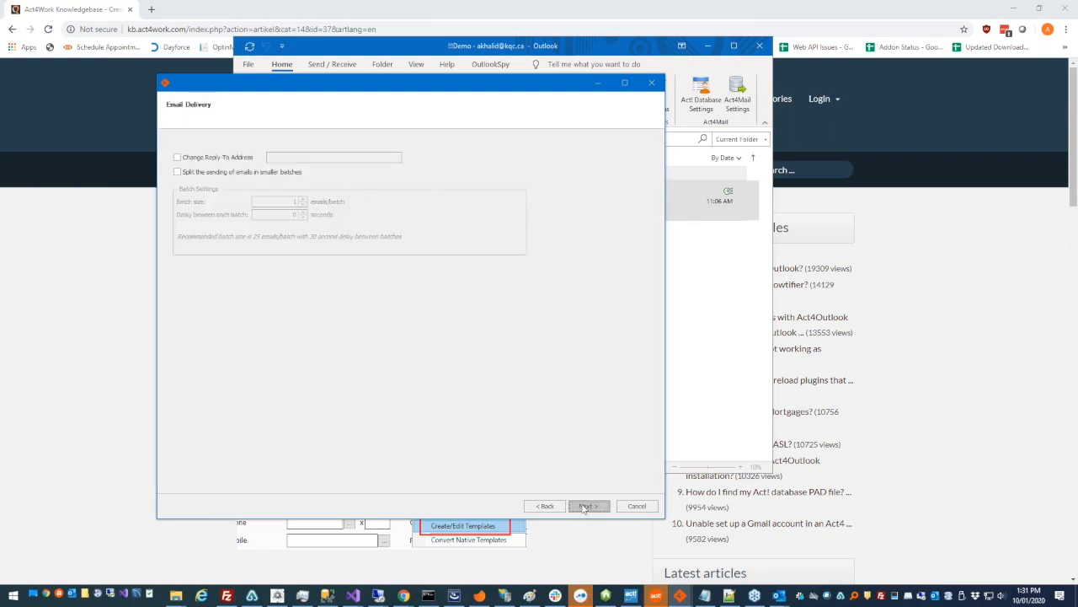
Enable Change Reply-To Address and enter the reply-to e-mail address
{"action": "left_click", "coordinate": [248, 160]}
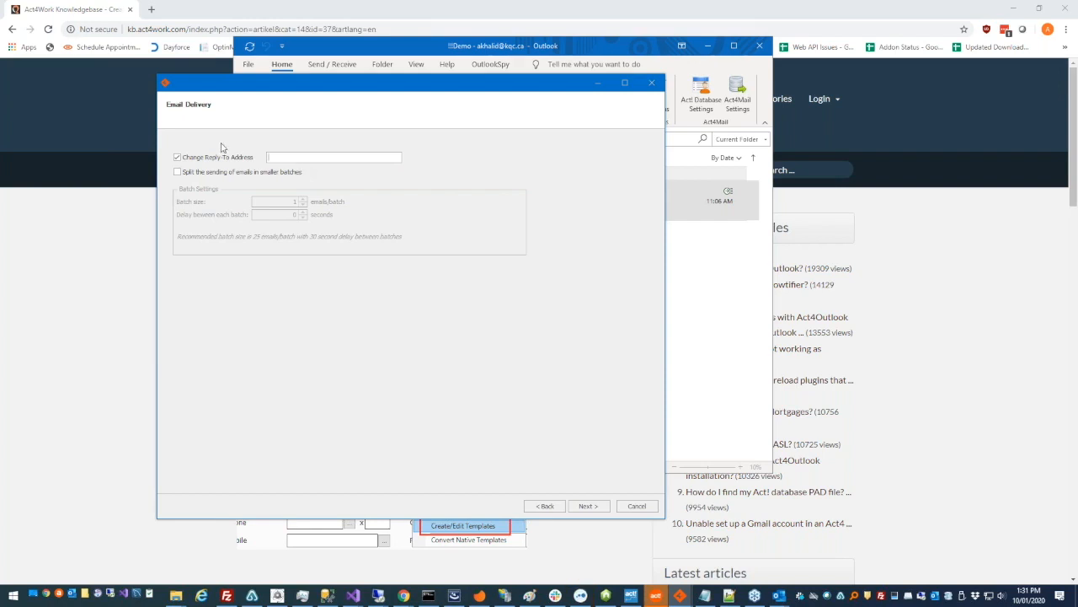
{"action": "left_click_drag", "start_coordinate": [314, 157], "coordinate": [253, 157]}
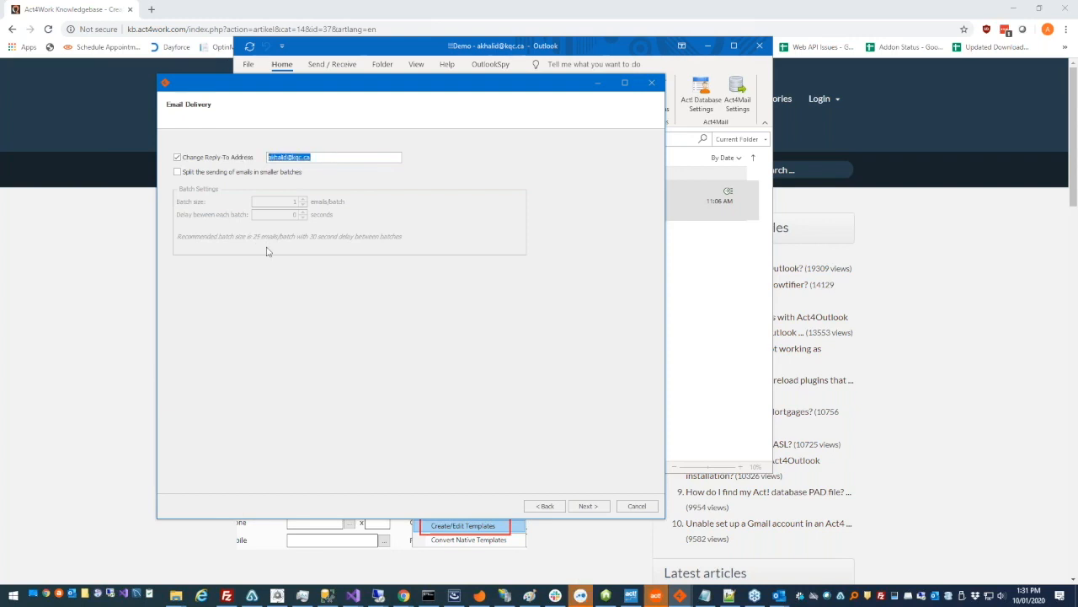
Try Split sending with batch size 25 and delay 30, then turn it off and continue
{"action": "left_click", "coordinate": [289, 174]}
{"action": "left_click", "coordinate": [207, 176]}
{"action": "left_click", "coordinate": [207, 176]}
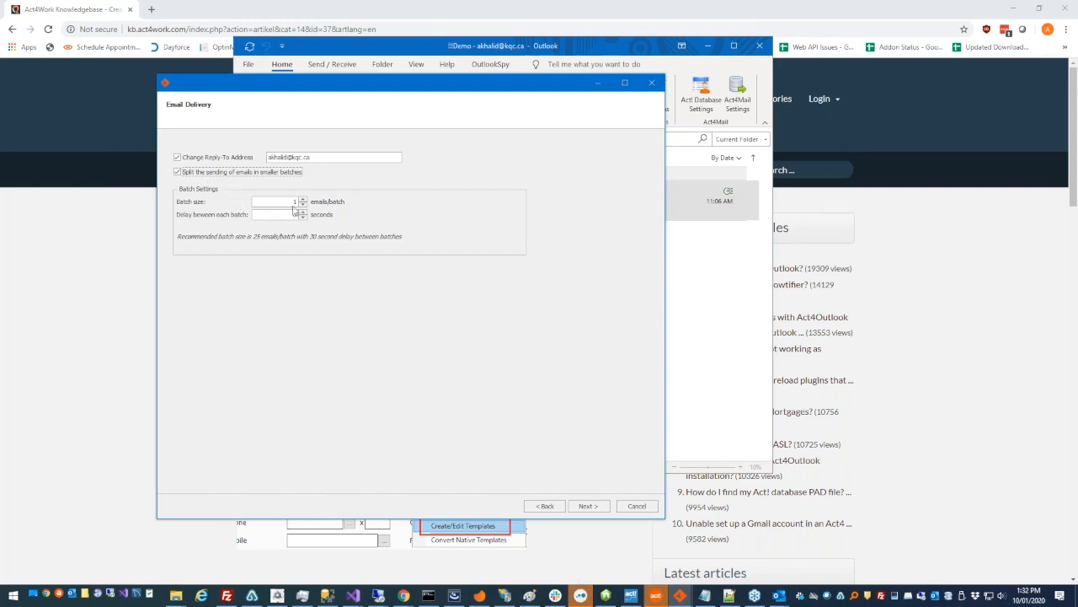
{"action": "left_click", "coordinate": [301, 204]}
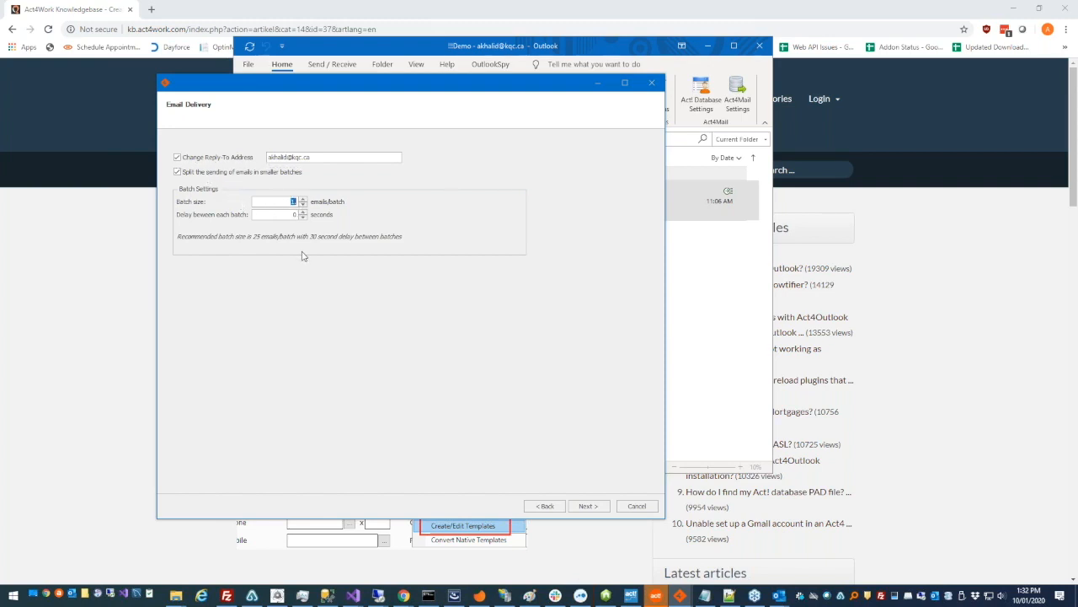
{"action": "left_click_drag", "start_coordinate": [289, 215], "coordinate": [314, 216]}
{"action": "key", "text": "shift+Tab"}
{"action": "type", "text": "25"}
{"action": "left_click_drag", "start_coordinate": [285, 216], "coordinate": [310, 219]}
{"action": "type", "text": "30"}
{"action": "left_click", "coordinate": [294, 173]}
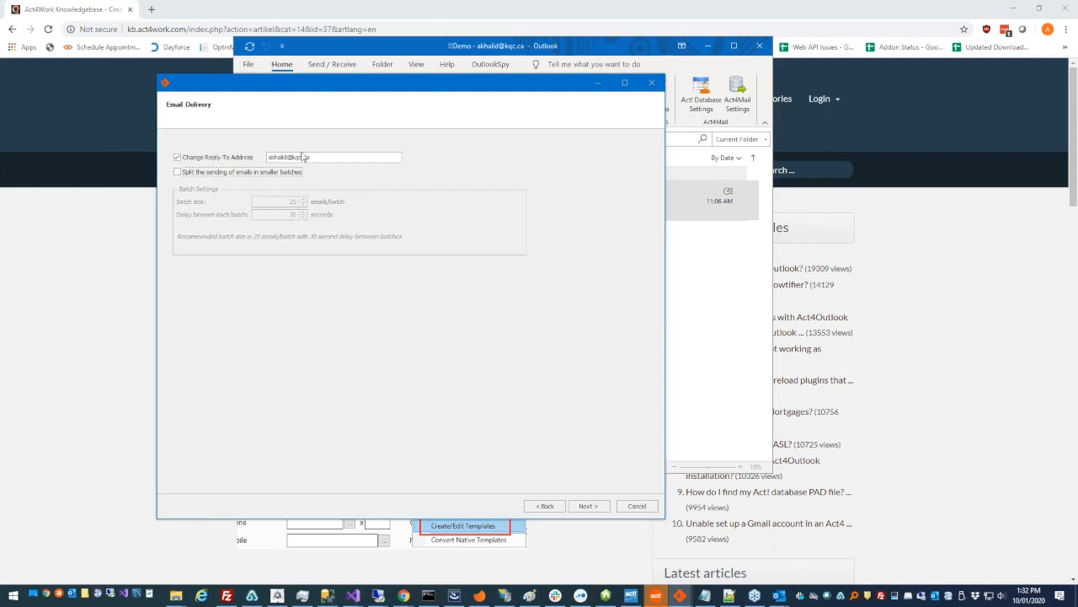
{"action": "left_click", "coordinate": [591, 508]}
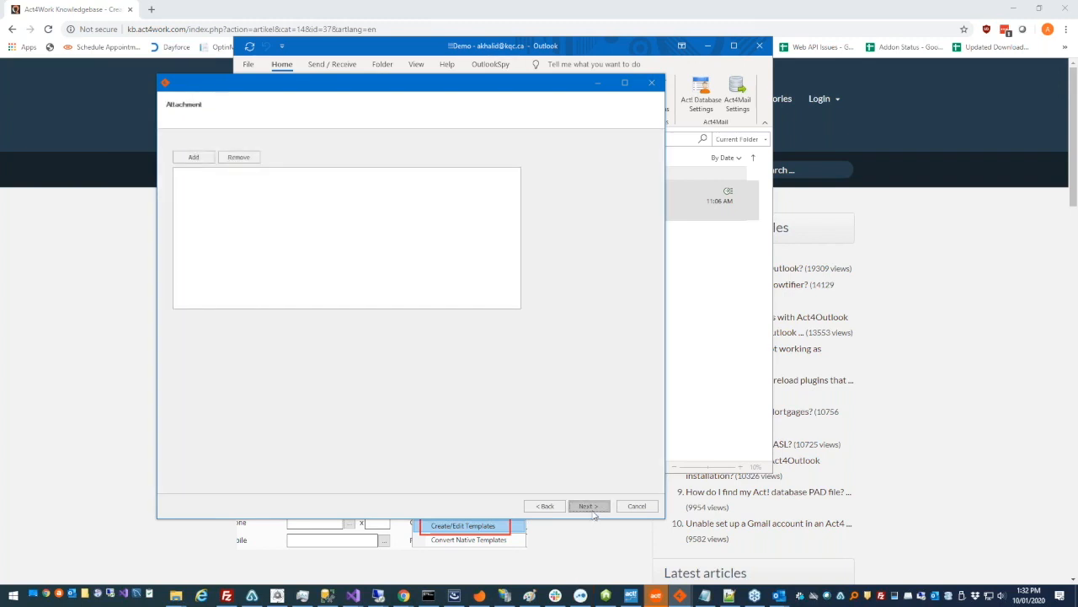
Skip attachments and record history with History Type Subject
{"action": "left_click", "coordinate": [200, 160]}
{"action": "left_click", "coordinate": [587, 505]}
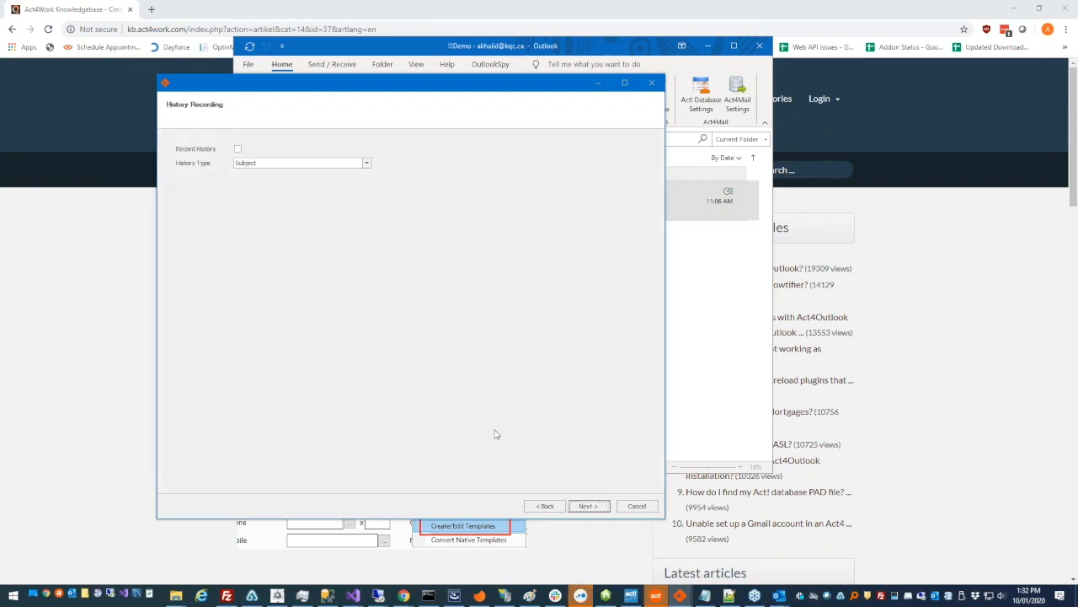
{"action": "left_click", "coordinate": [240, 150]}
{"action": "left_click", "coordinate": [253, 163]}
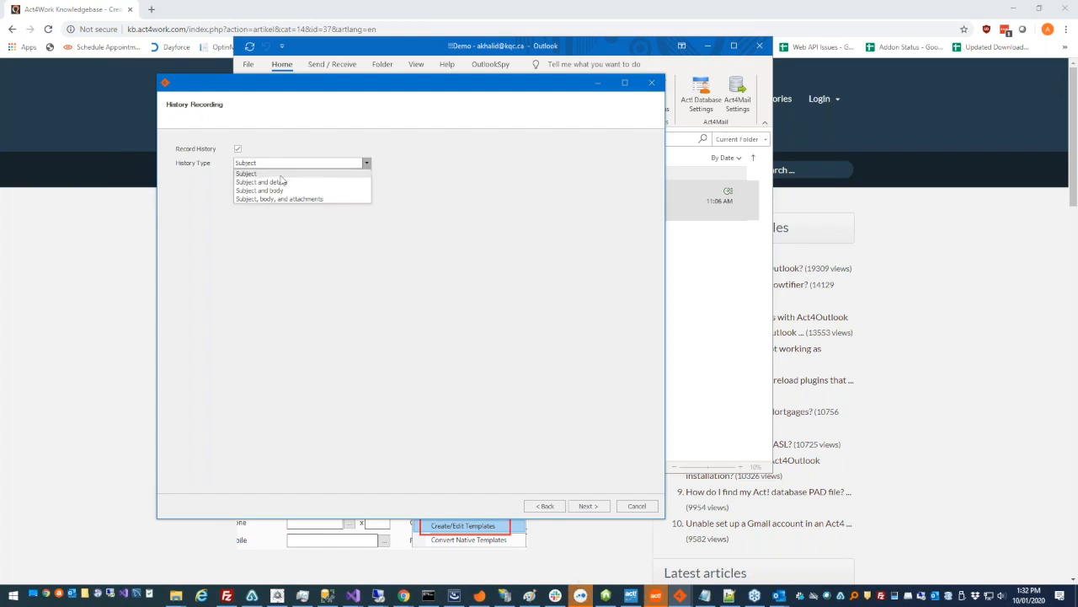
{"action": "left_click", "coordinate": [290, 176]}
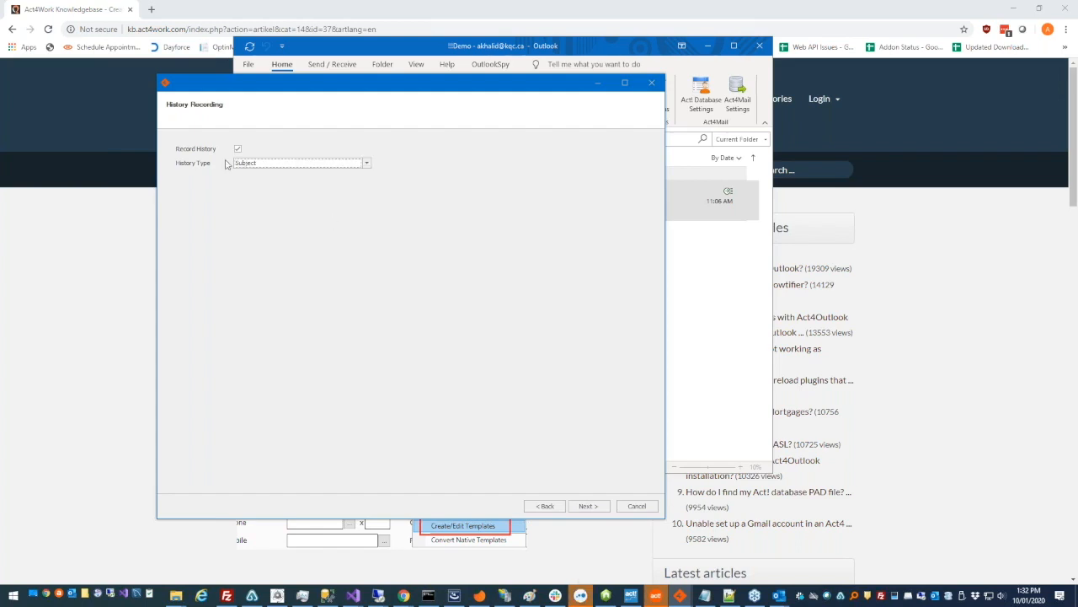
{"action": "left_click", "coordinate": [589, 509]}
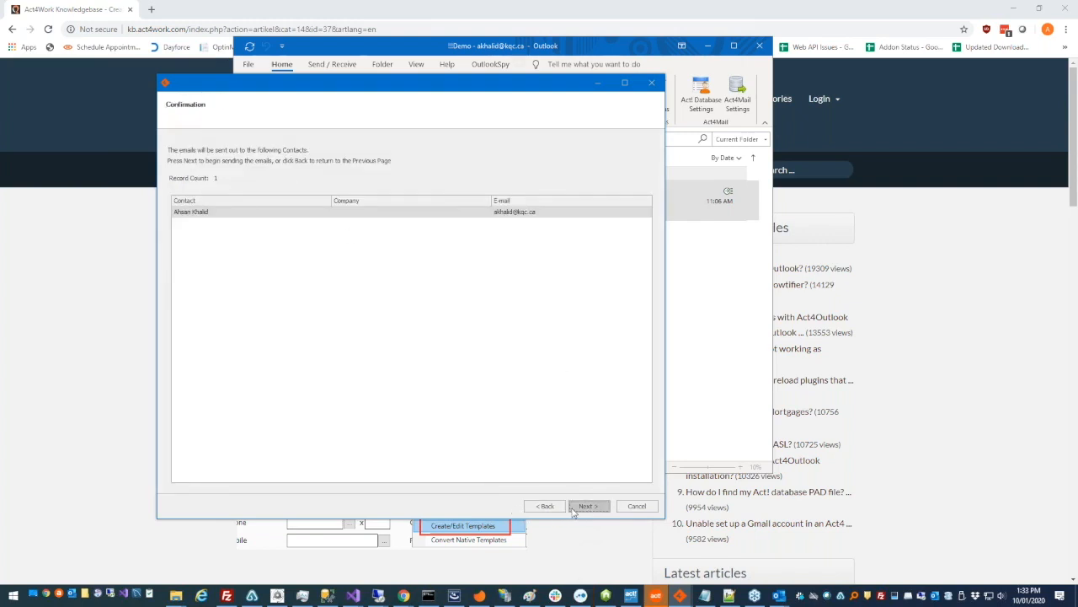
Send the merge email to the confirmed contact and finish the wizard
{"action": "left_click", "coordinate": [578, 506]}
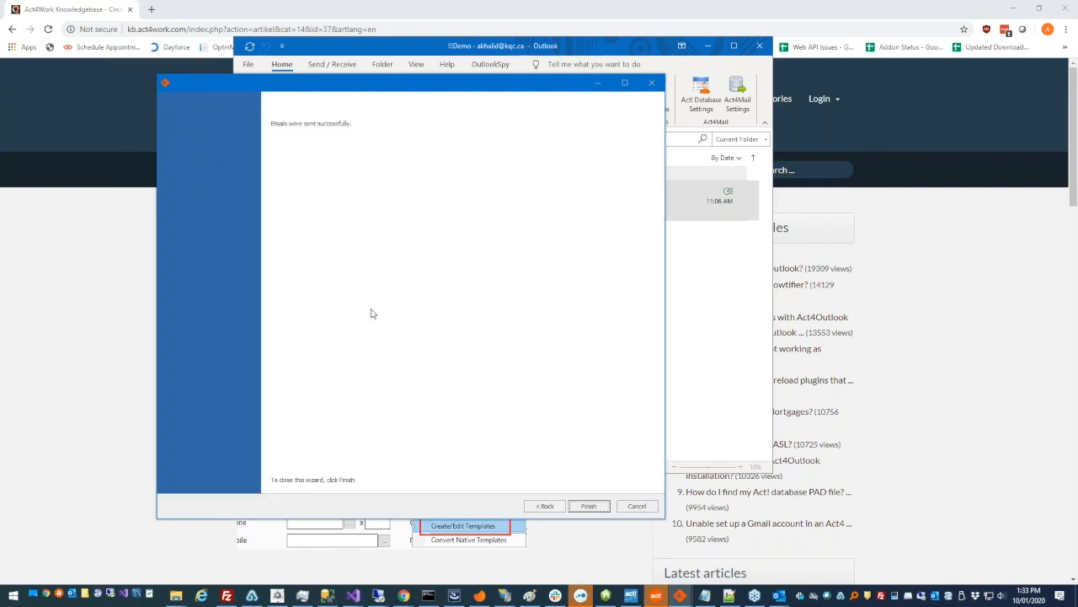
{"action": "left_click", "coordinate": [595, 506]}
{"action": "left_click_drag", "start_coordinate": [363, 214], "coordinate": [361, 216]}
{"action": "left_click", "coordinate": [359, 198]}
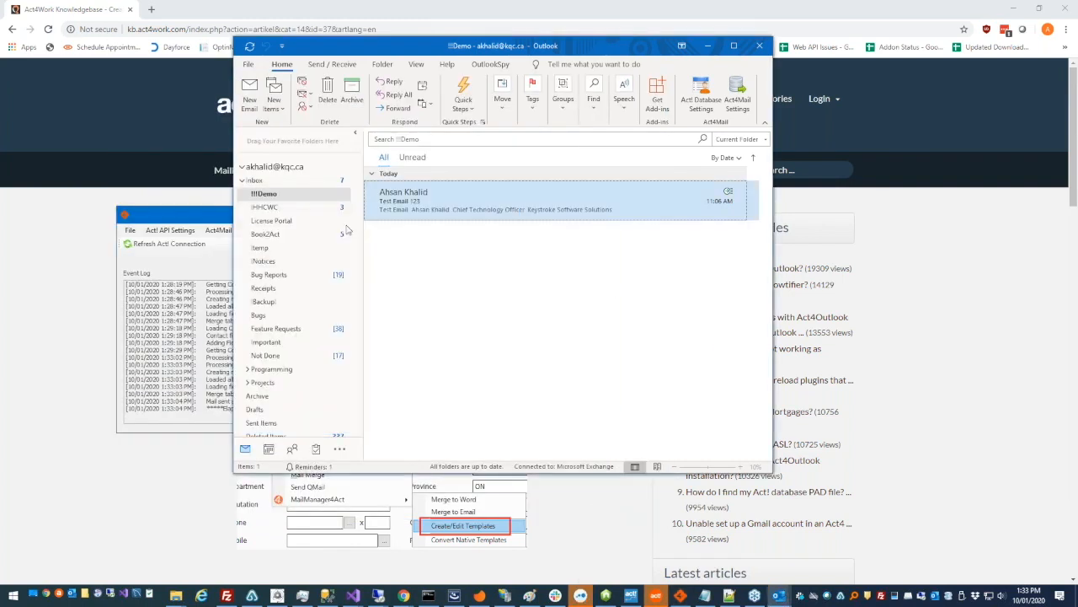
Open the new 'Hello' email from the Inbox and inspect its merged subject, Cc and body
{"action": "left_click", "coordinate": [319, 179]}
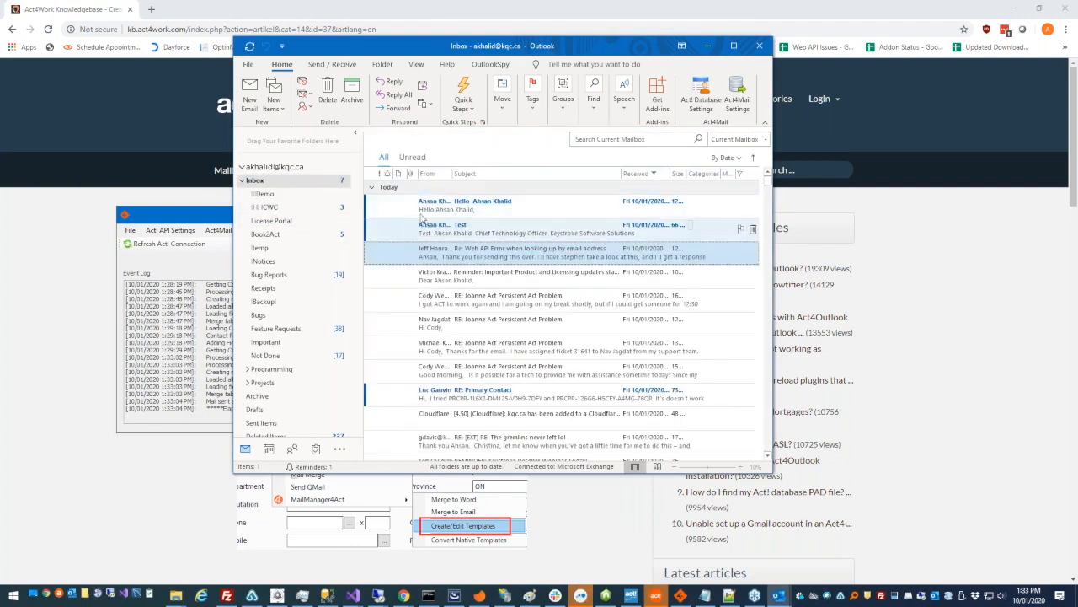
{"action": "double_click", "coordinate": [412, 206]}
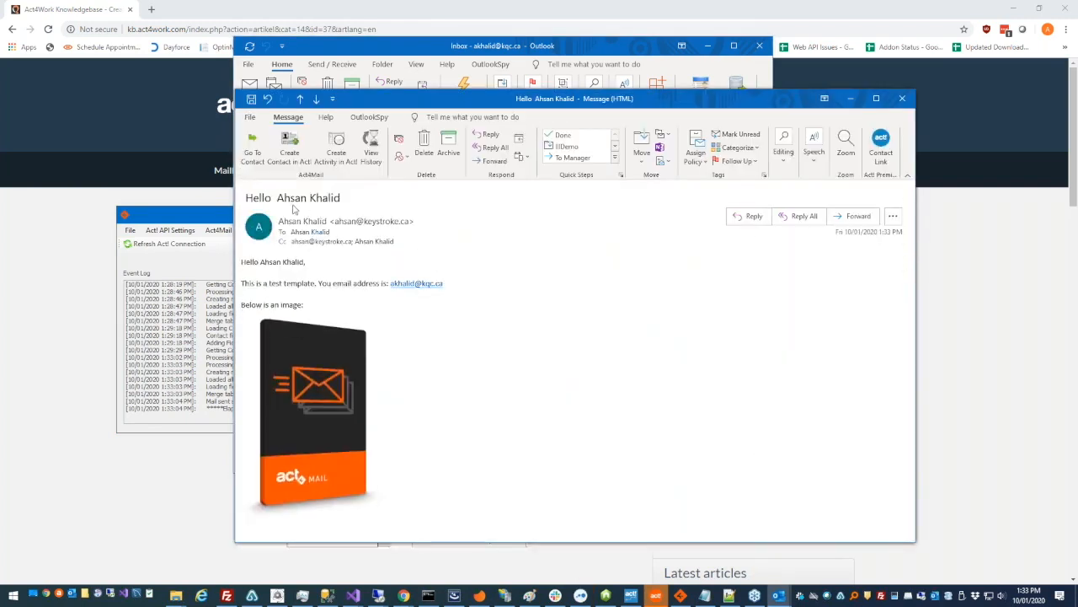
{"action": "left_click_drag", "start_coordinate": [245, 198], "coordinate": [355, 199]}
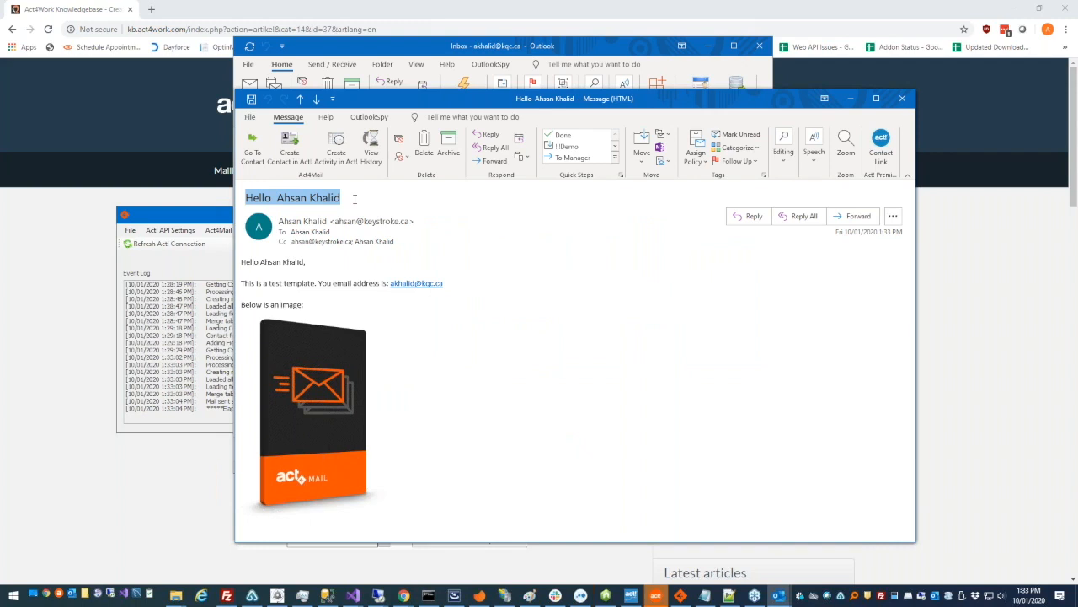
{"action": "left_click", "coordinate": [286, 198]}
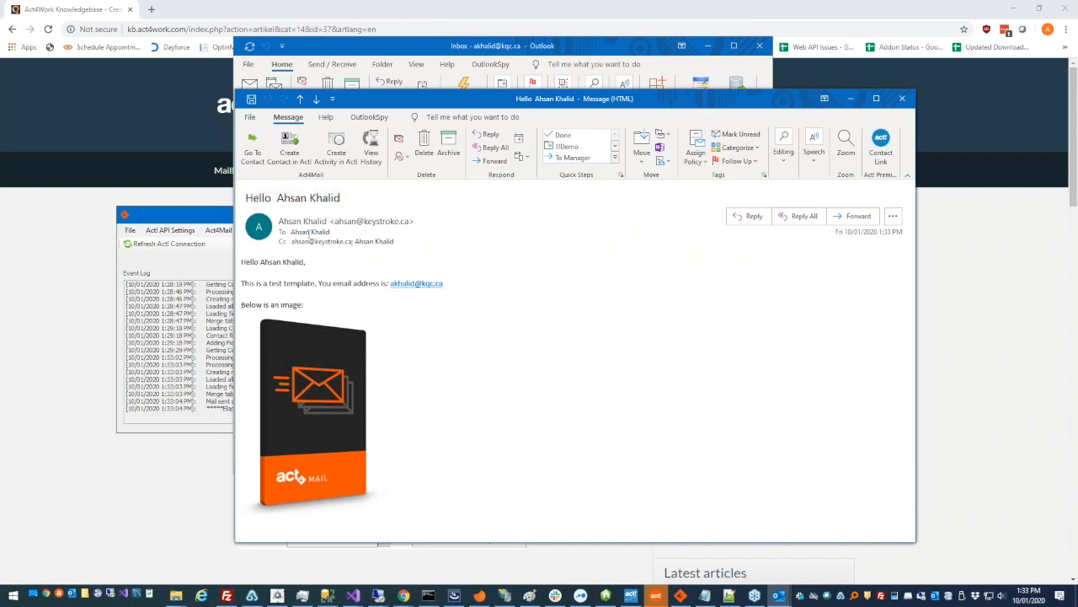
{"action": "left_click_drag", "start_coordinate": [292, 242], "coordinate": [384, 246]}
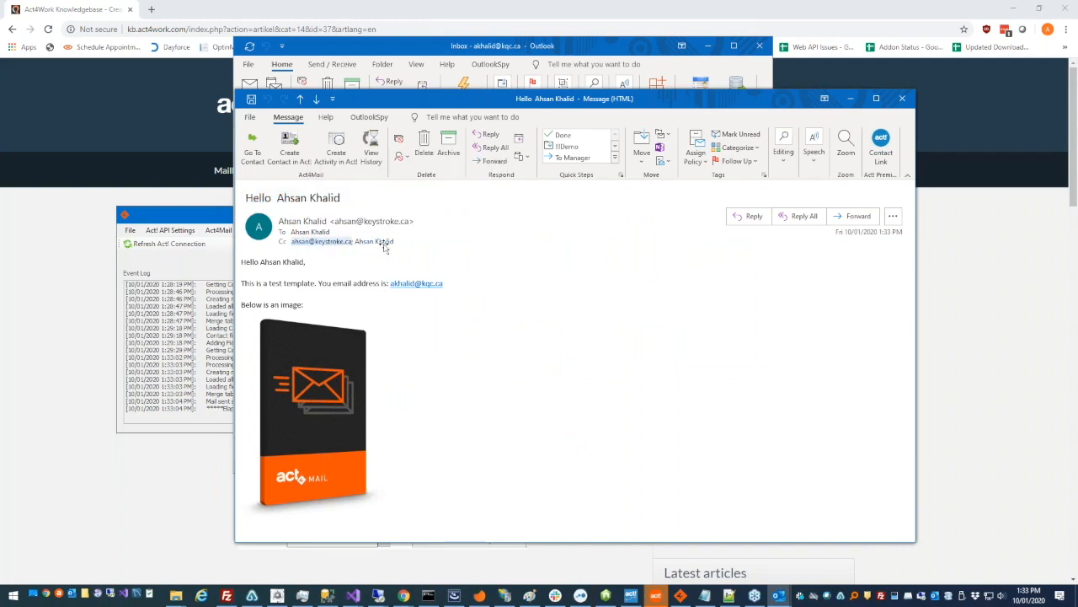
{"action": "left_click", "coordinate": [352, 312]}
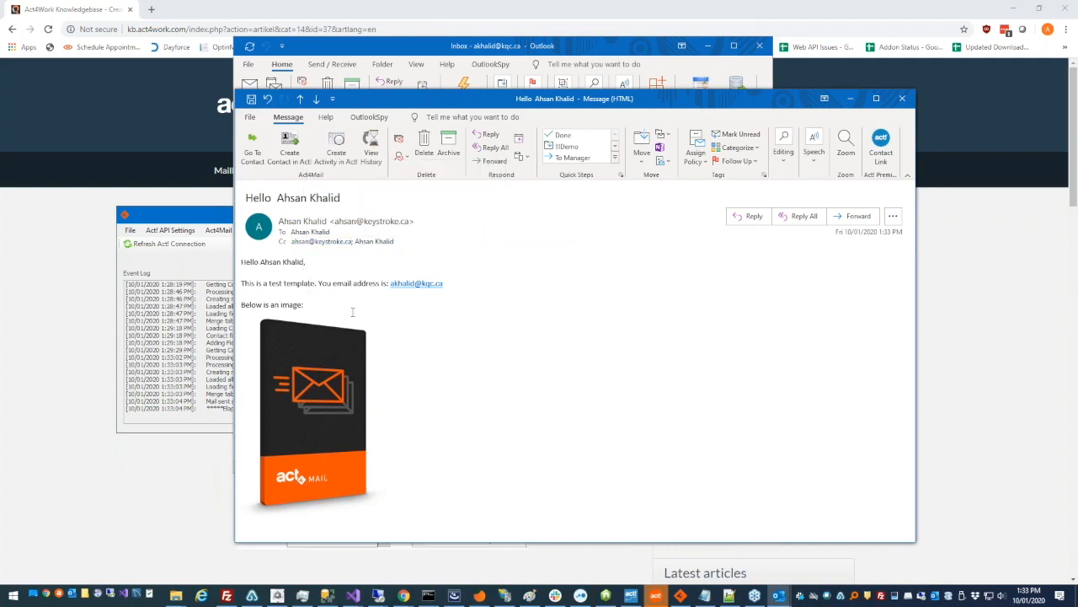
{"action": "left_click_drag", "start_coordinate": [385, 359], "coordinate": [243, 257]}
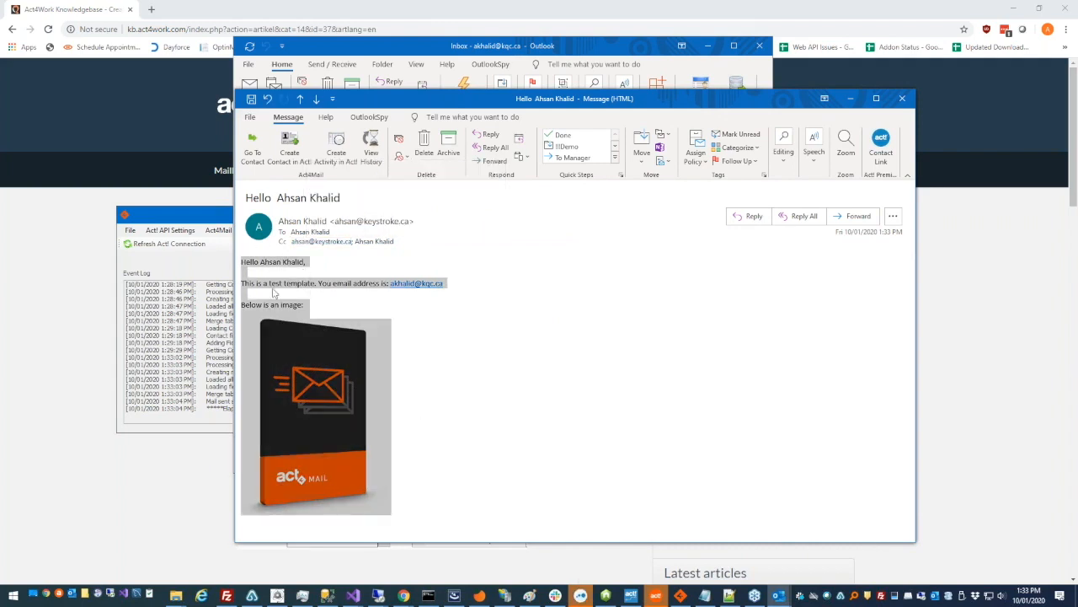
{"action": "left_click", "coordinate": [323, 329]}
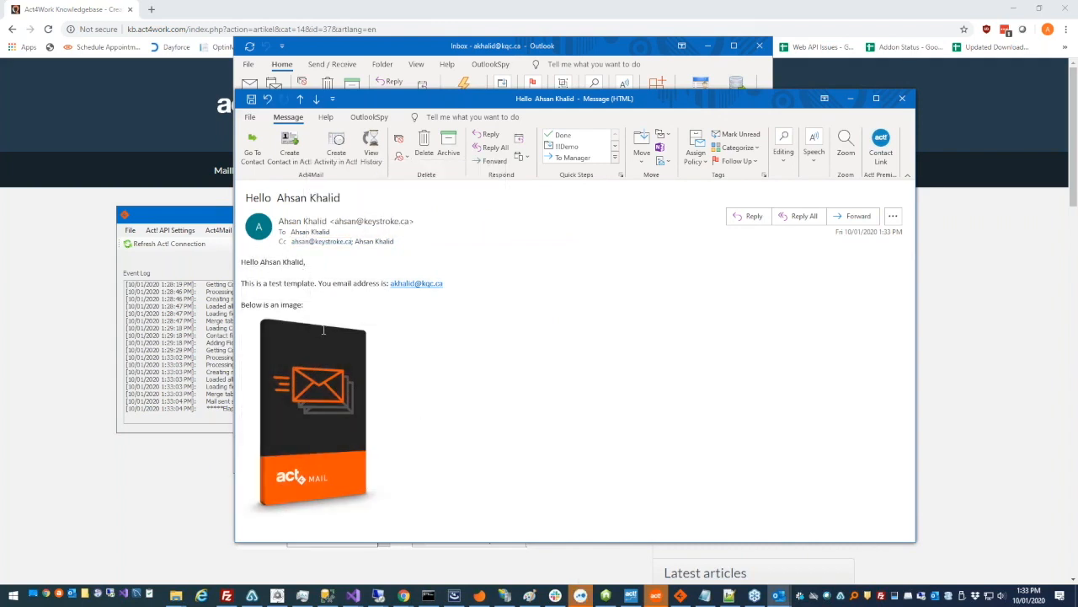